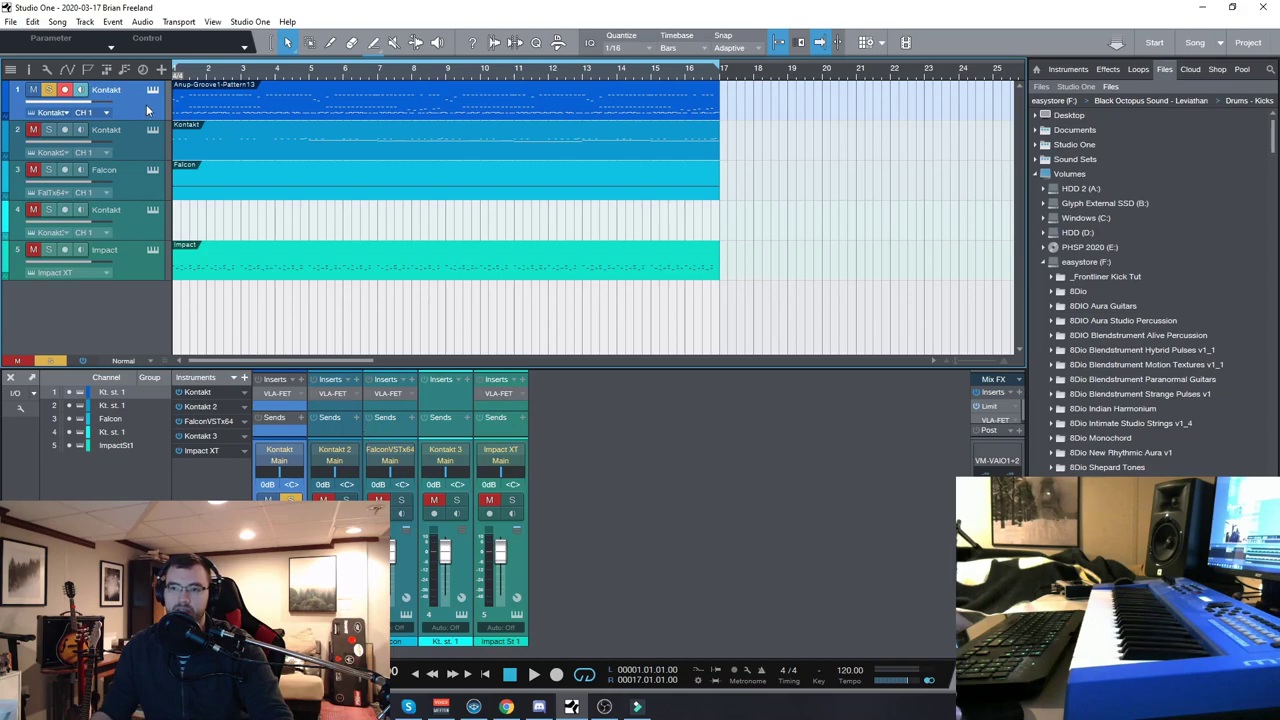
Play the soloed Kontakt track, open its VLA-FET insert clear of the mixer, and stop playback.
left_click(533, 674)
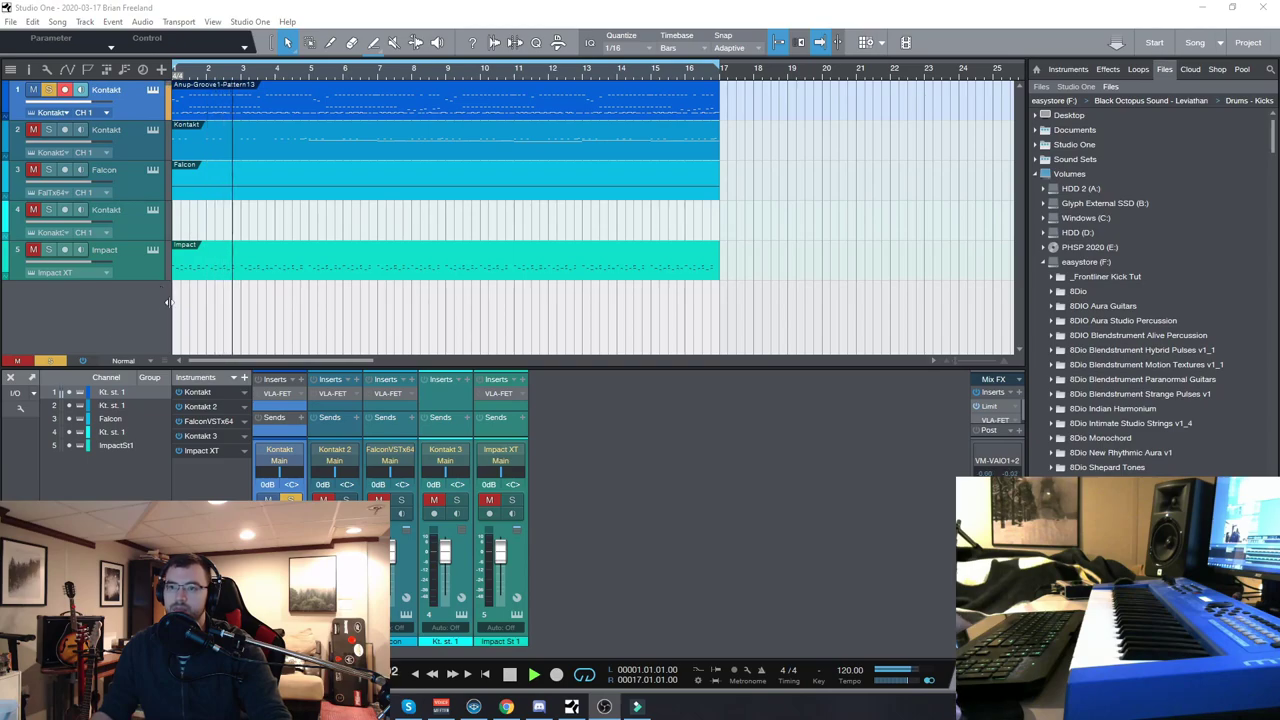
left_click(286, 393)
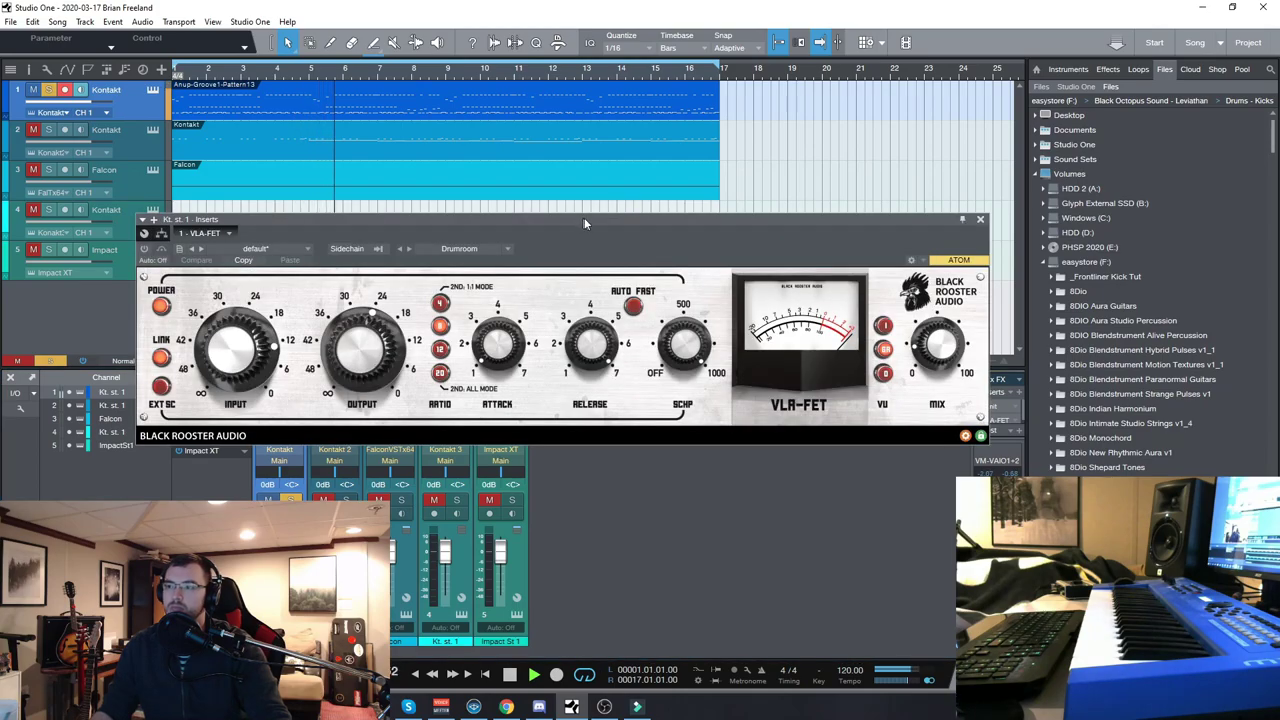
left_click_drag(580, 216, 824, 117)
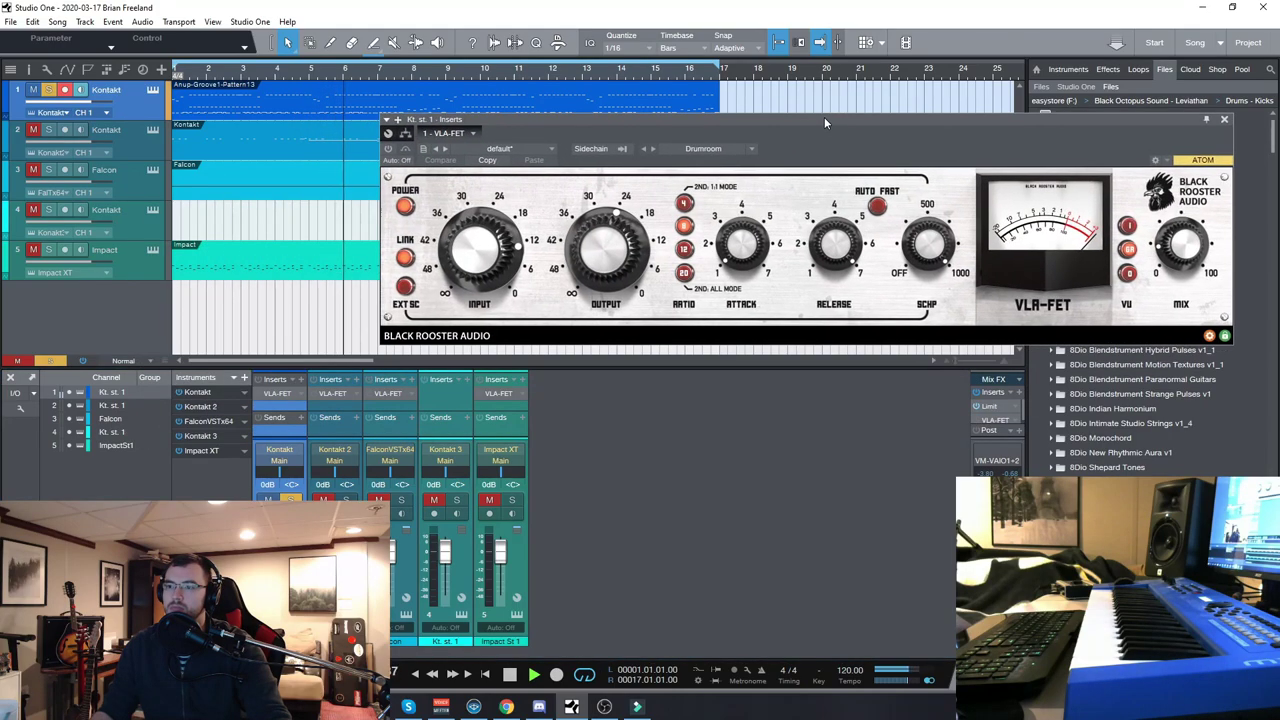
left_click(510, 677)
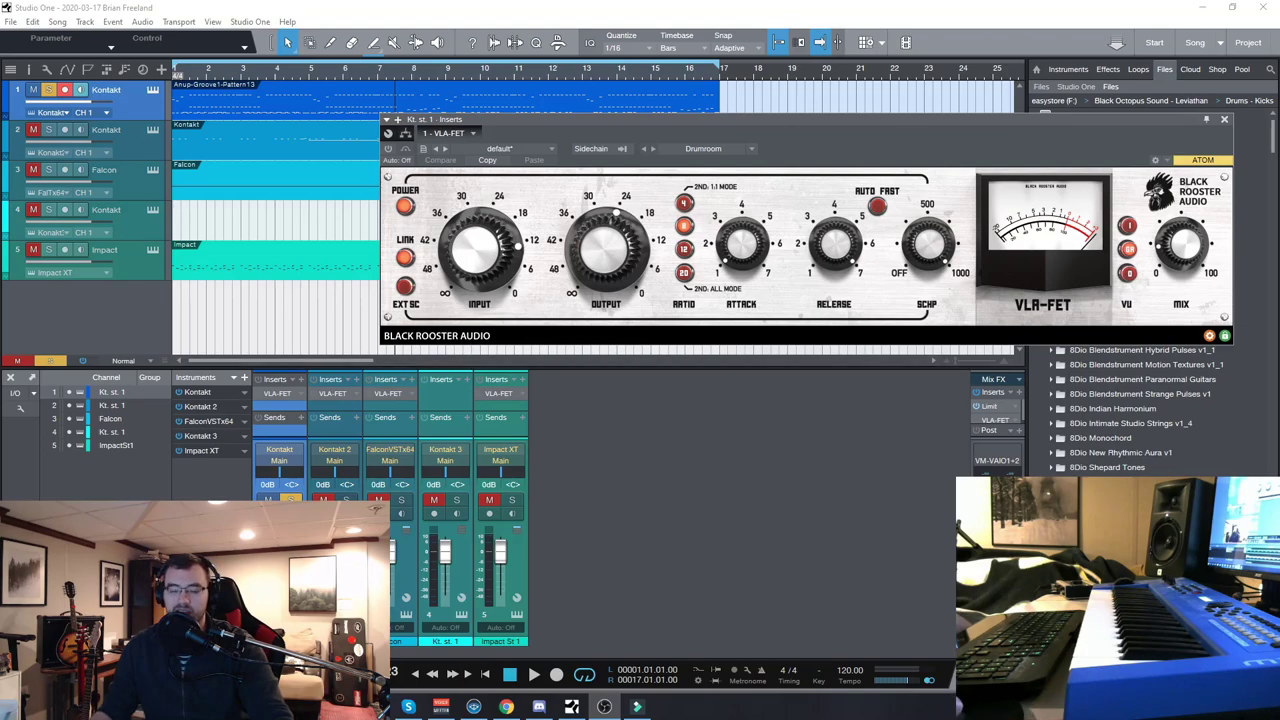
Audition the soloed Kontakt track with the VLA-FET insert bypassed, and replay it with the insert activated.
key("space")
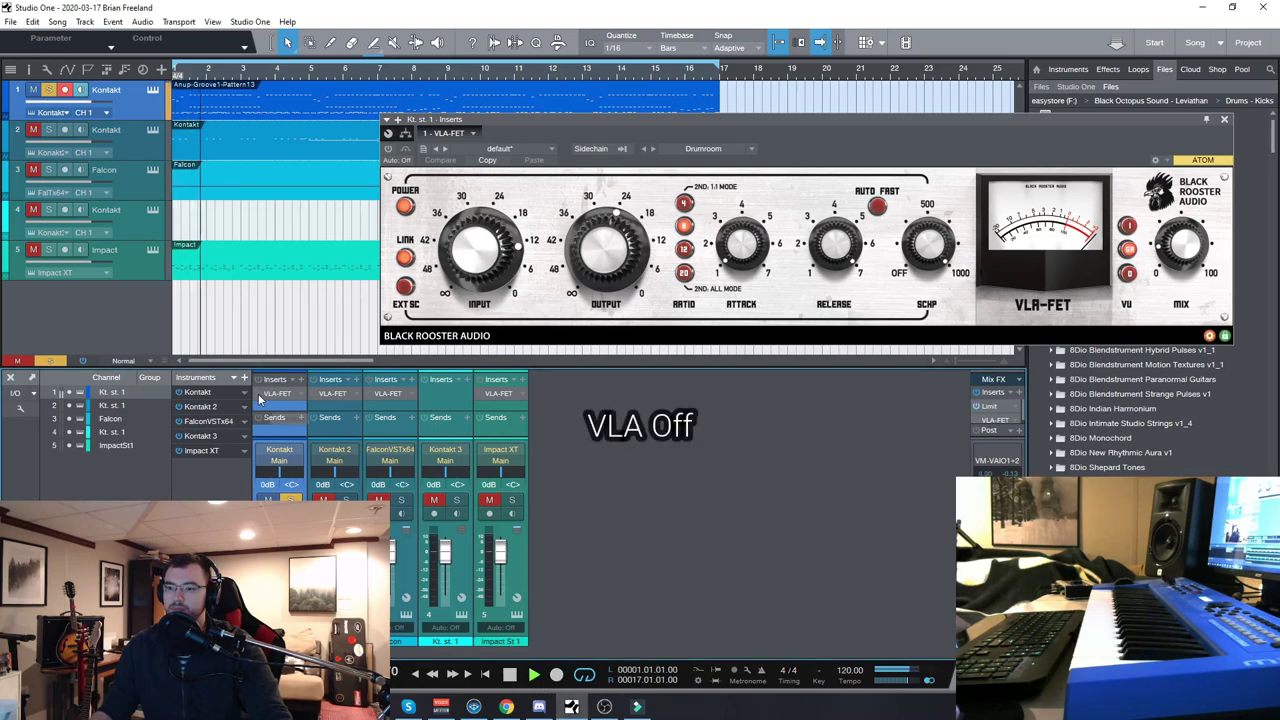
left_click(509, 675)
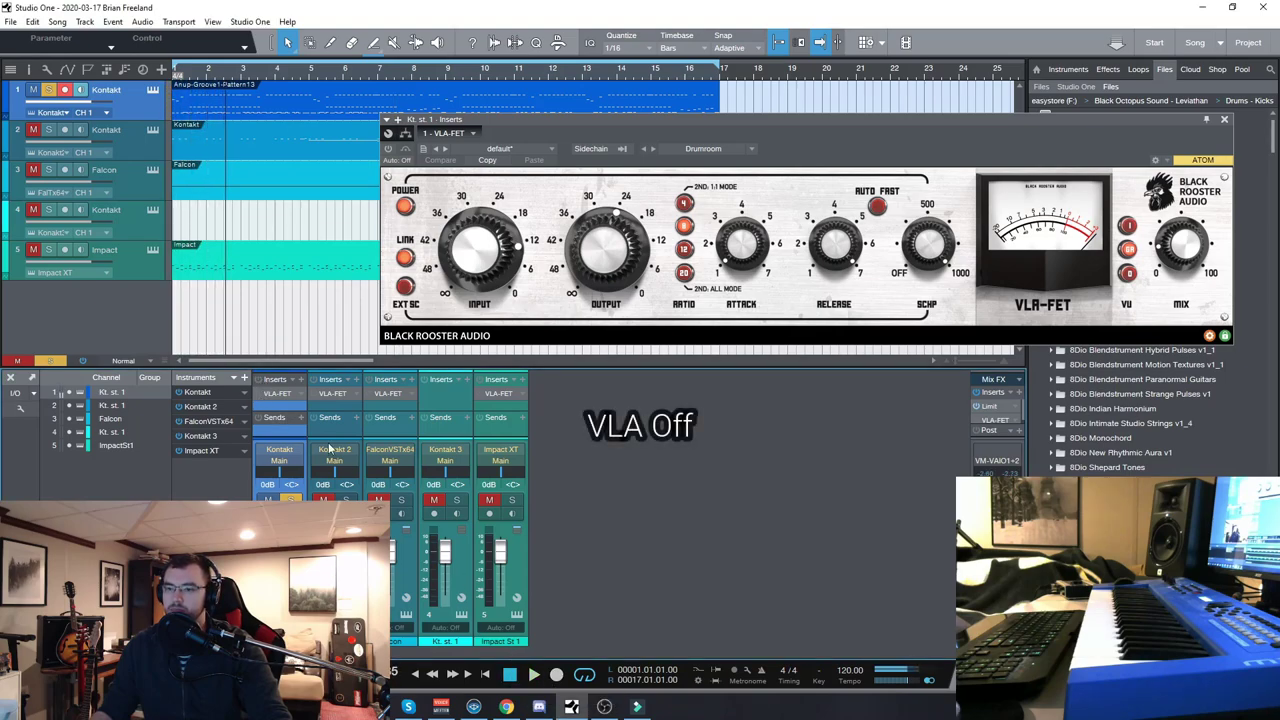
key("comma")
key("space")
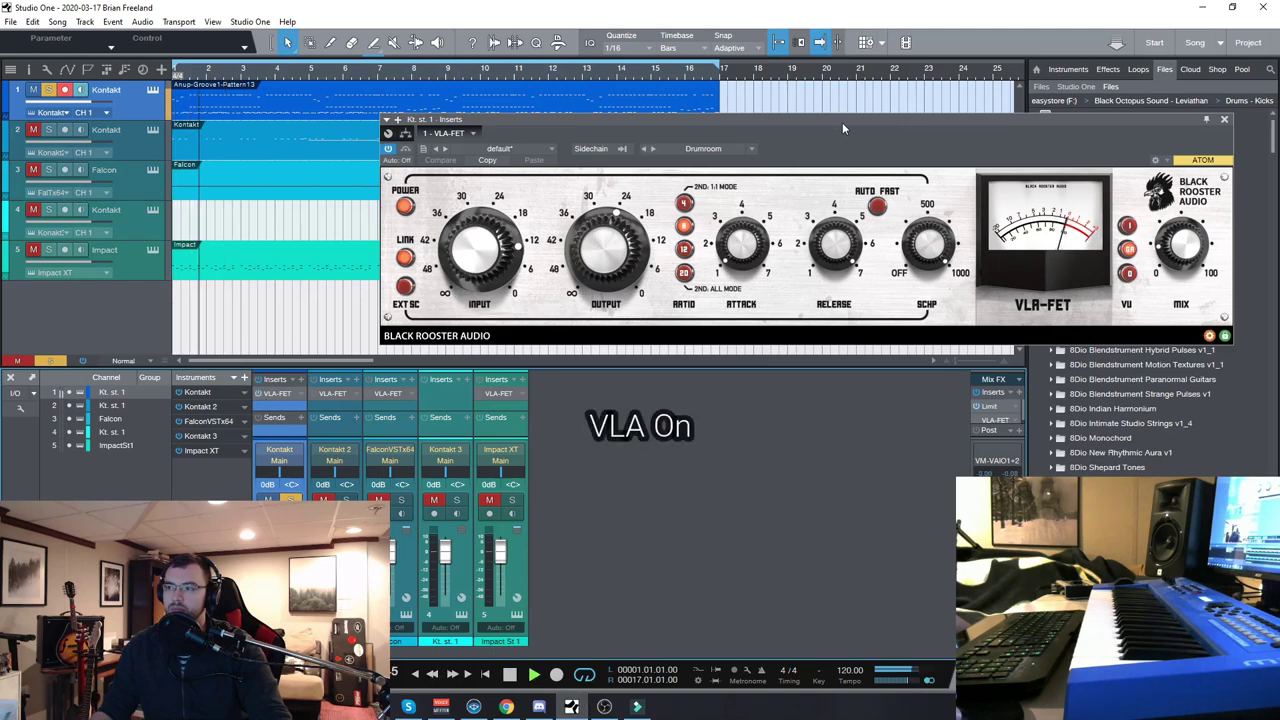
Compare the sound by switching the VLA-FET's power off and back on during playback.
left_click_drag(842, 121, 804, 130)
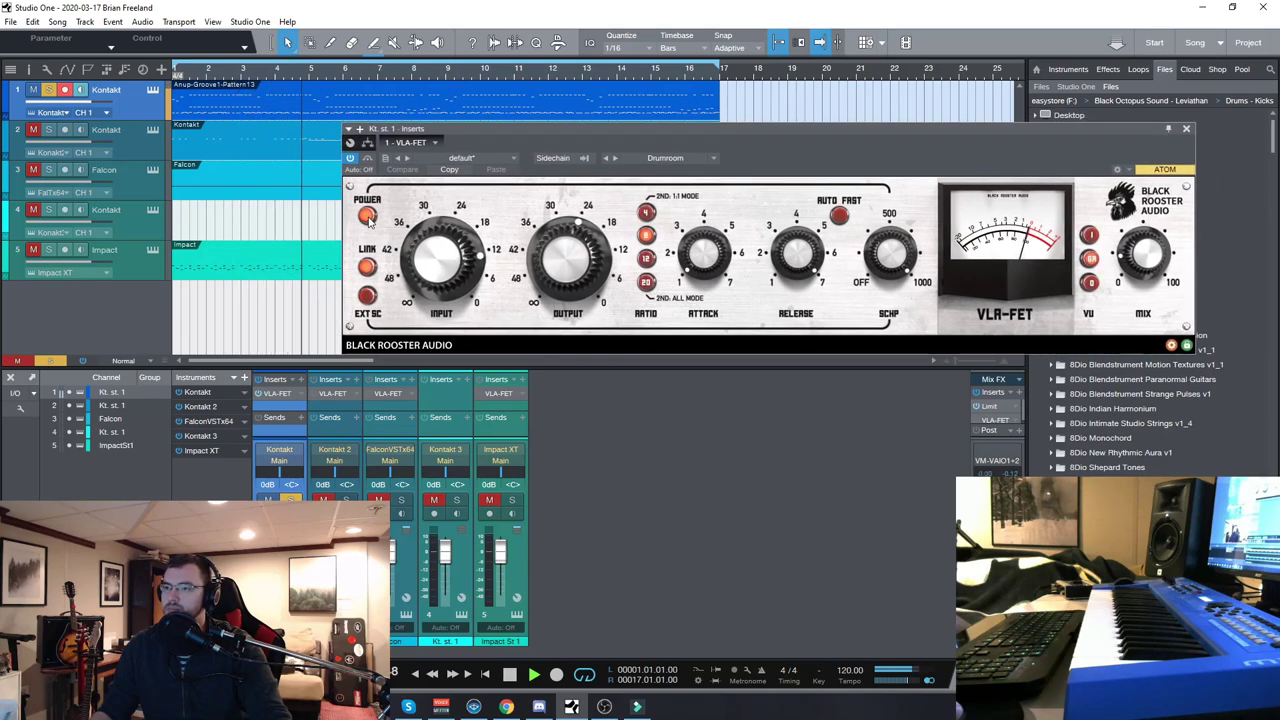
left_click(369, 219)
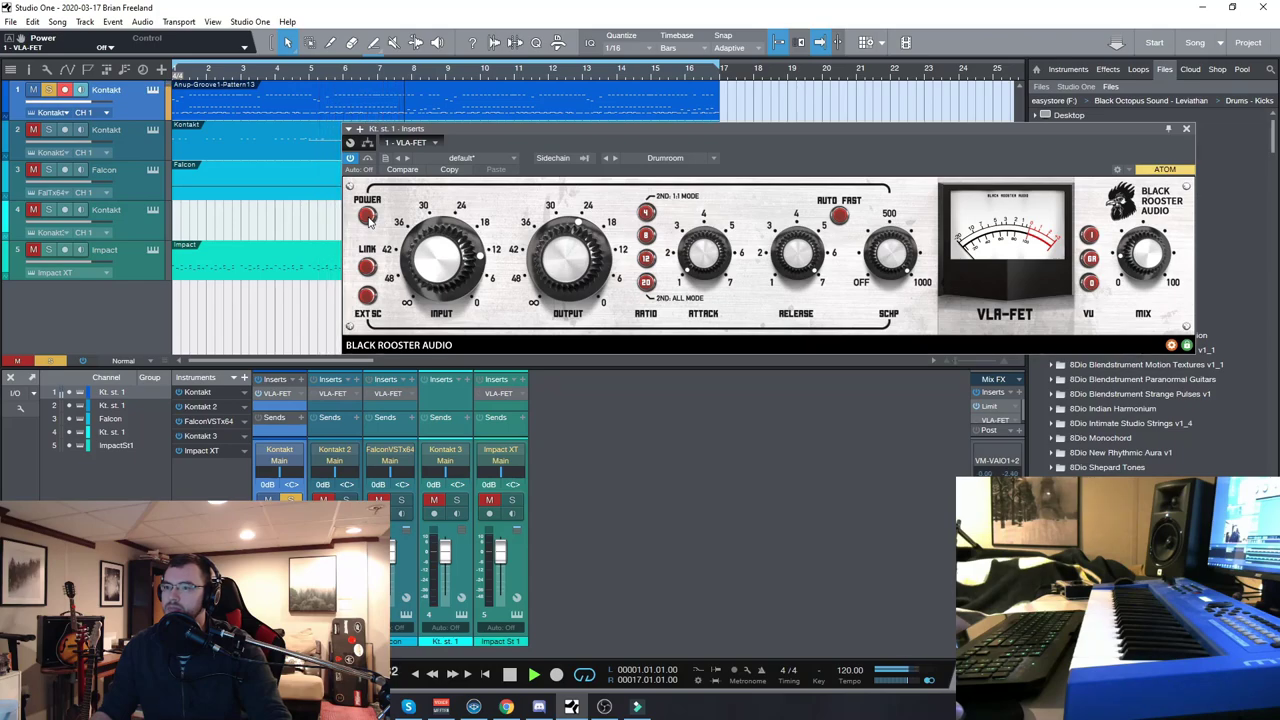
left_click(369, 217)
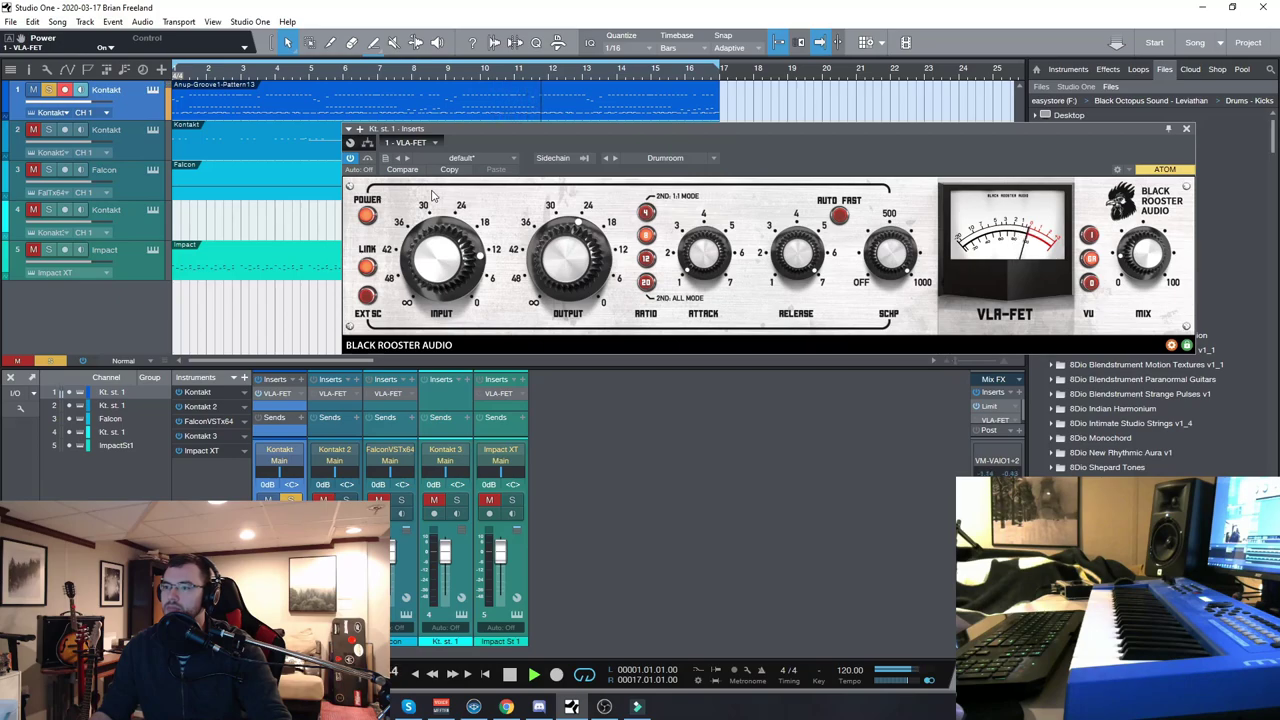
Try the VLA-FET's input at 0 and around -30 with the output at 0, use a 20:1 ratio, and stop playback.
left_click_drag(435, 262, 480, 270)
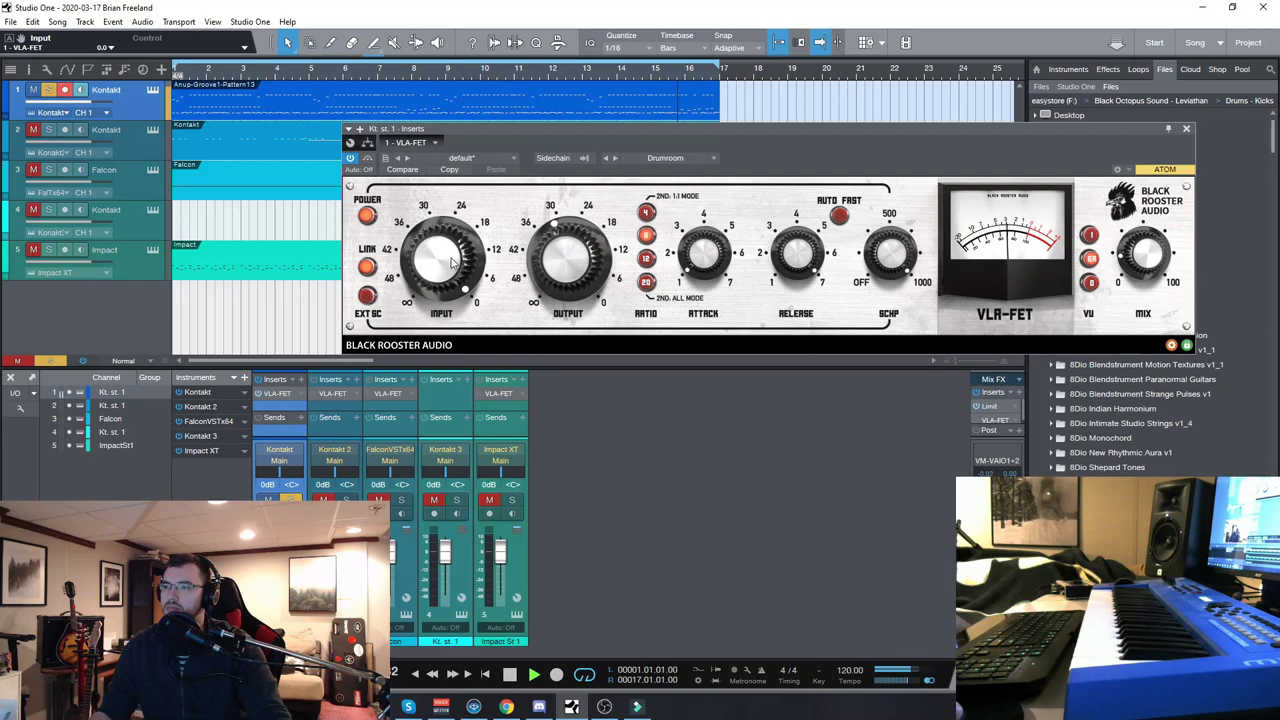
left_click_drag(450, 262, 451, 232)
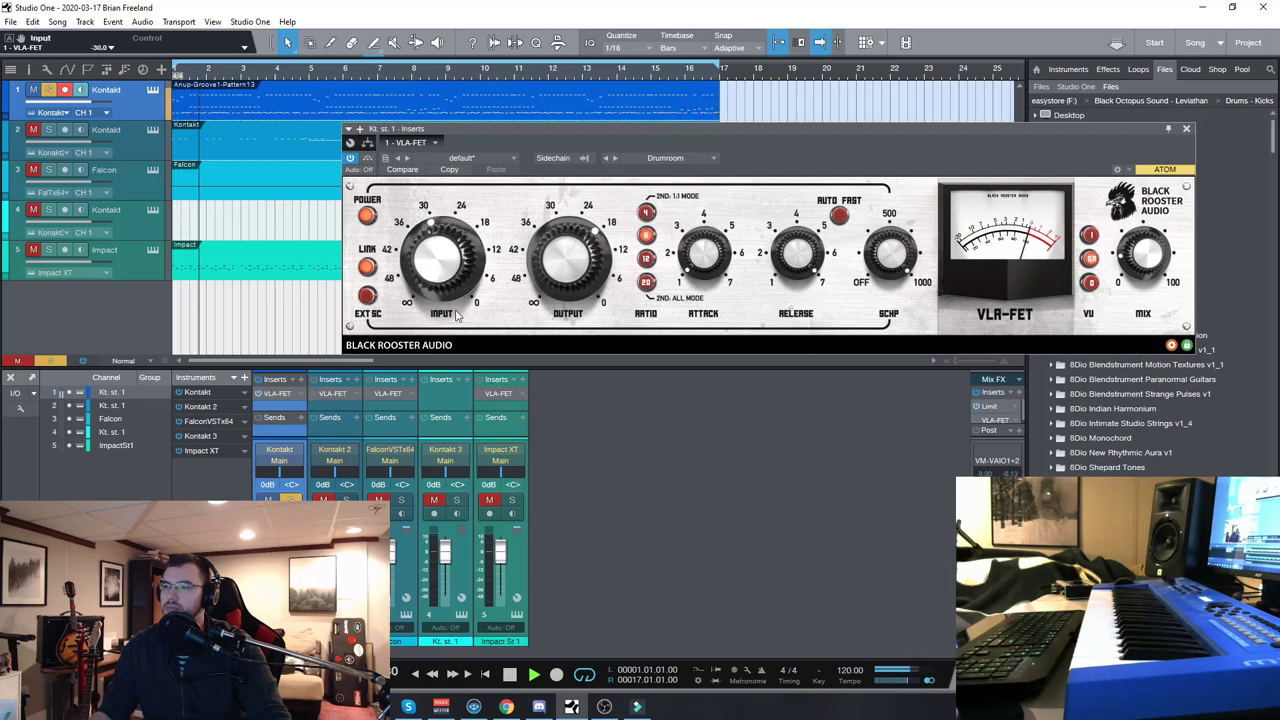
double_click(587, 229)
left_click_drag(440, 262, 440, 245)
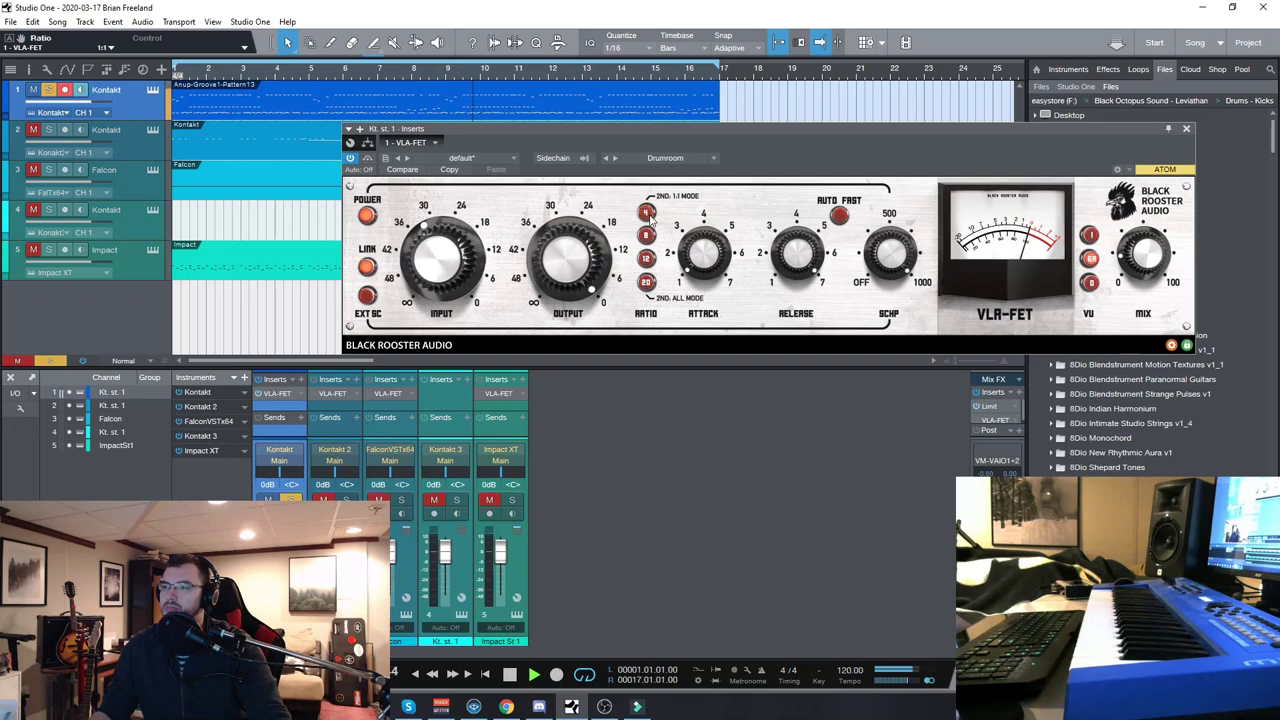
left_click(648, 283)
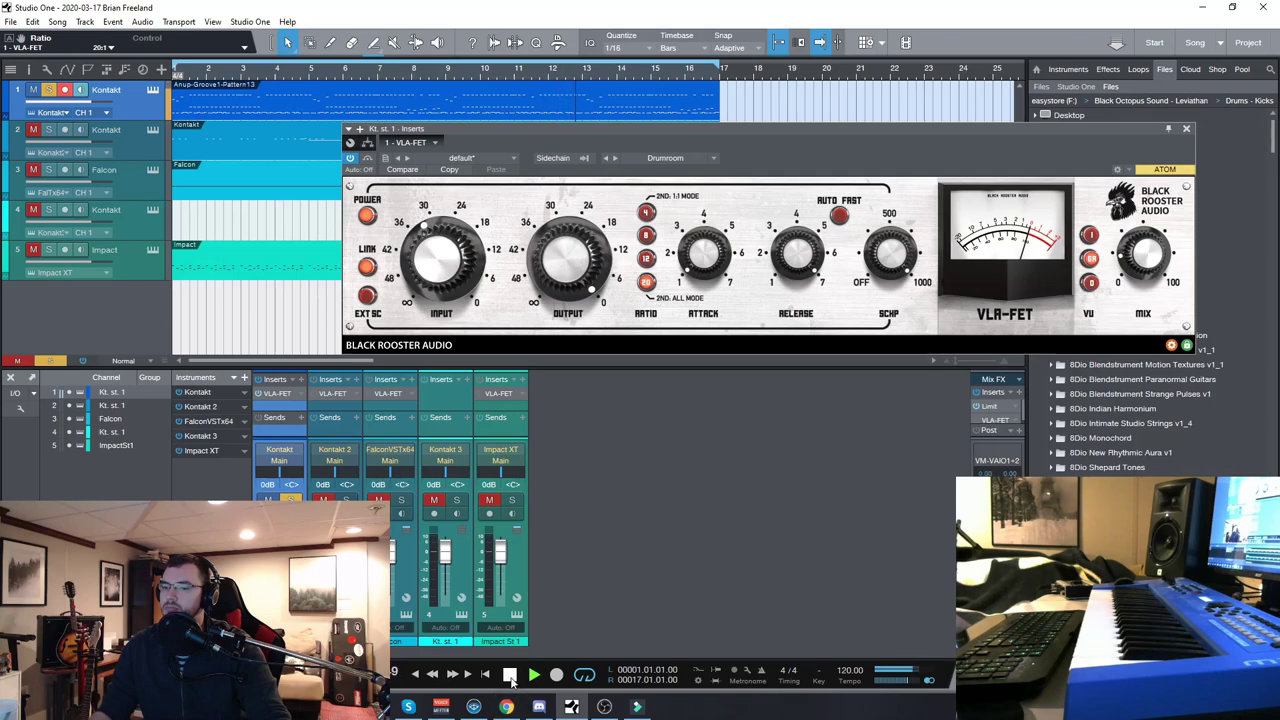
left_click(510, 676)
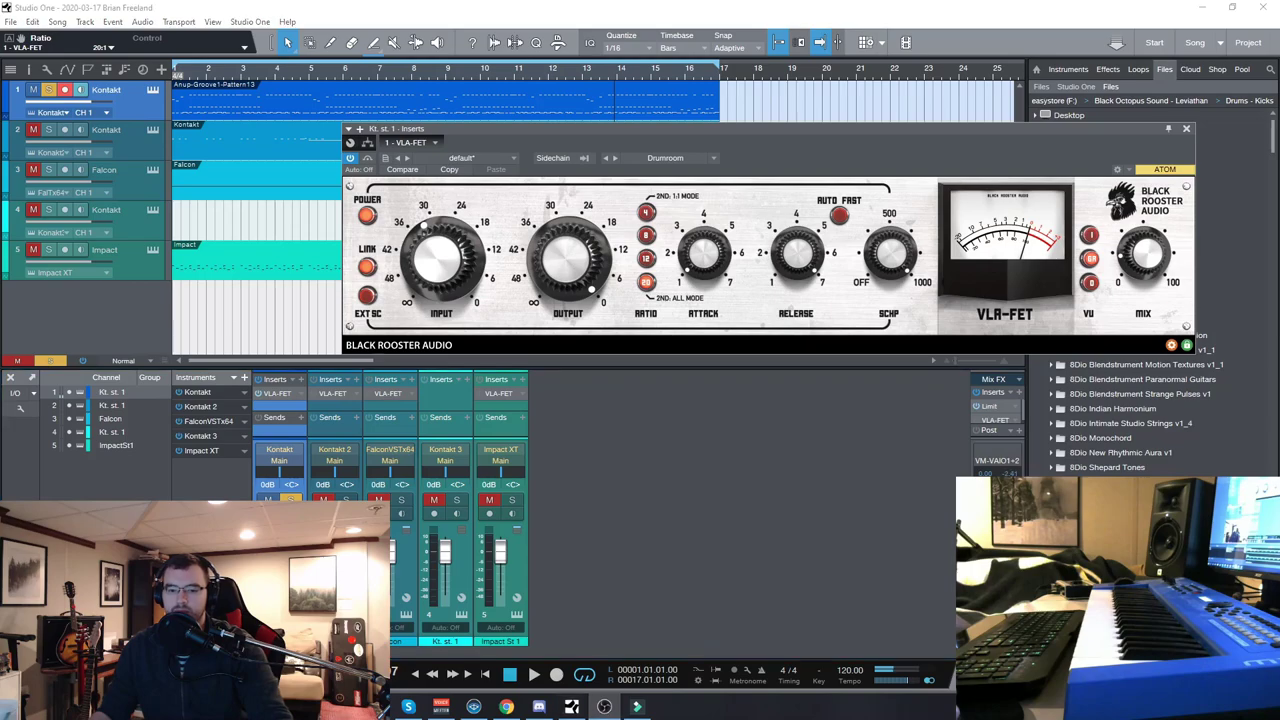
Load the Smooth program in the VLA-FET.
left_click_drag(726, 137, 693, 136)
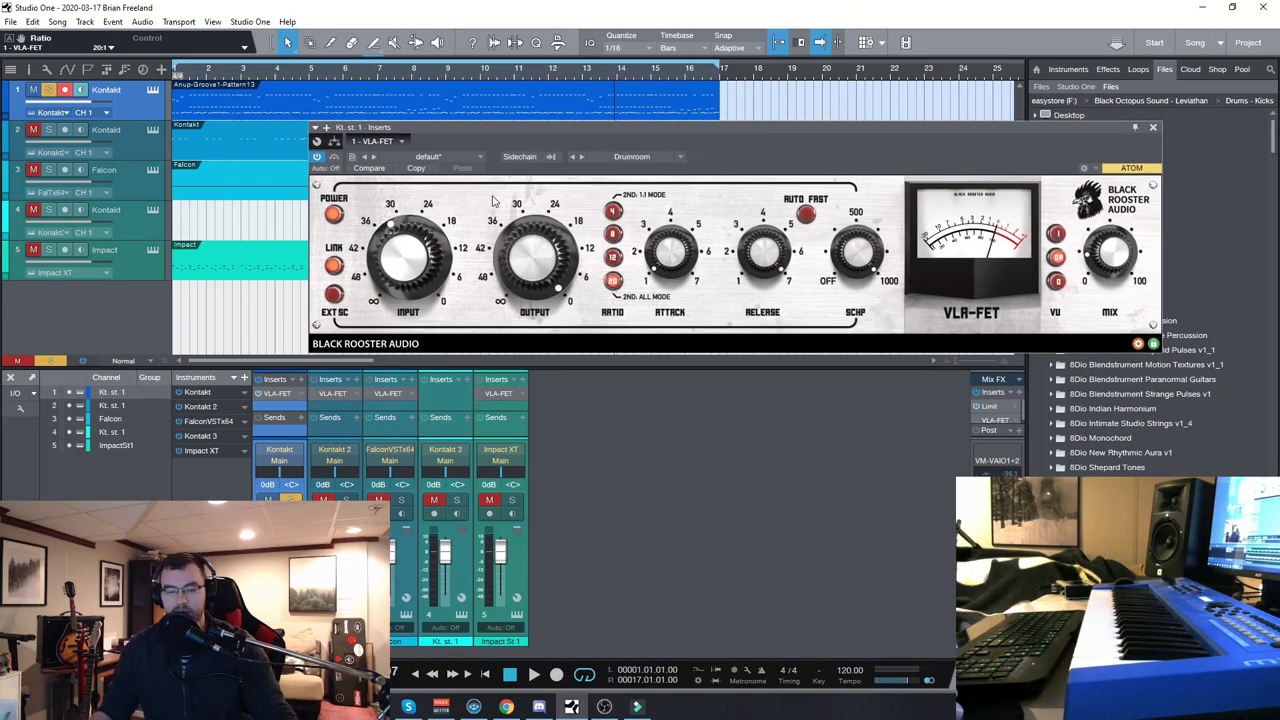
left_click_drag(598, 128, 600, 128)
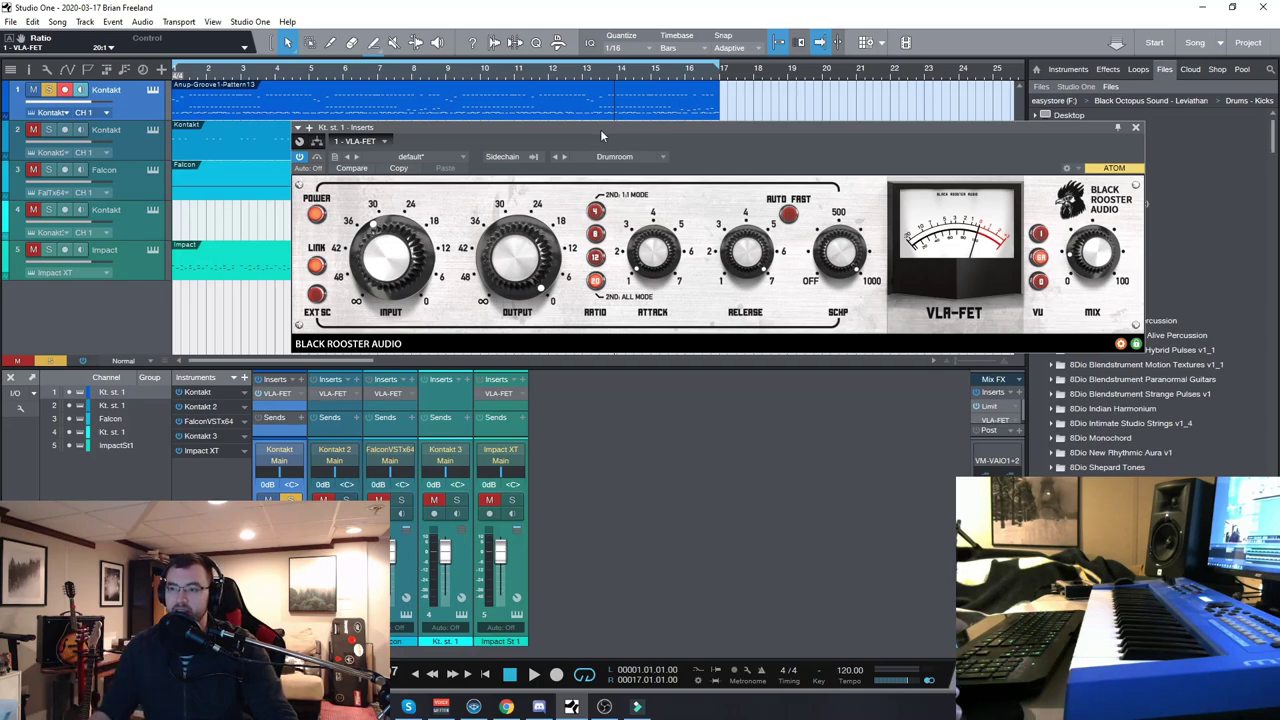
left_click(657, 158)
left_click(612, 186)
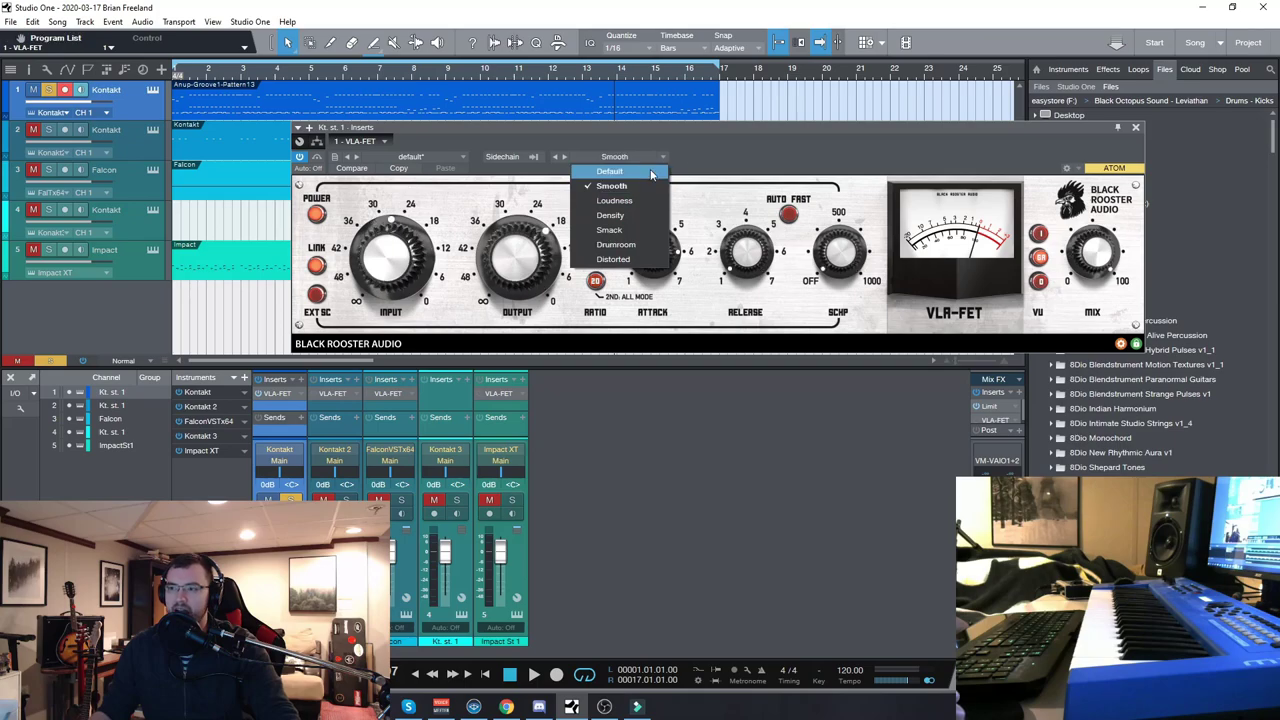
left_click(700, 129)
left_click_drag(689, 127, 686, 132)
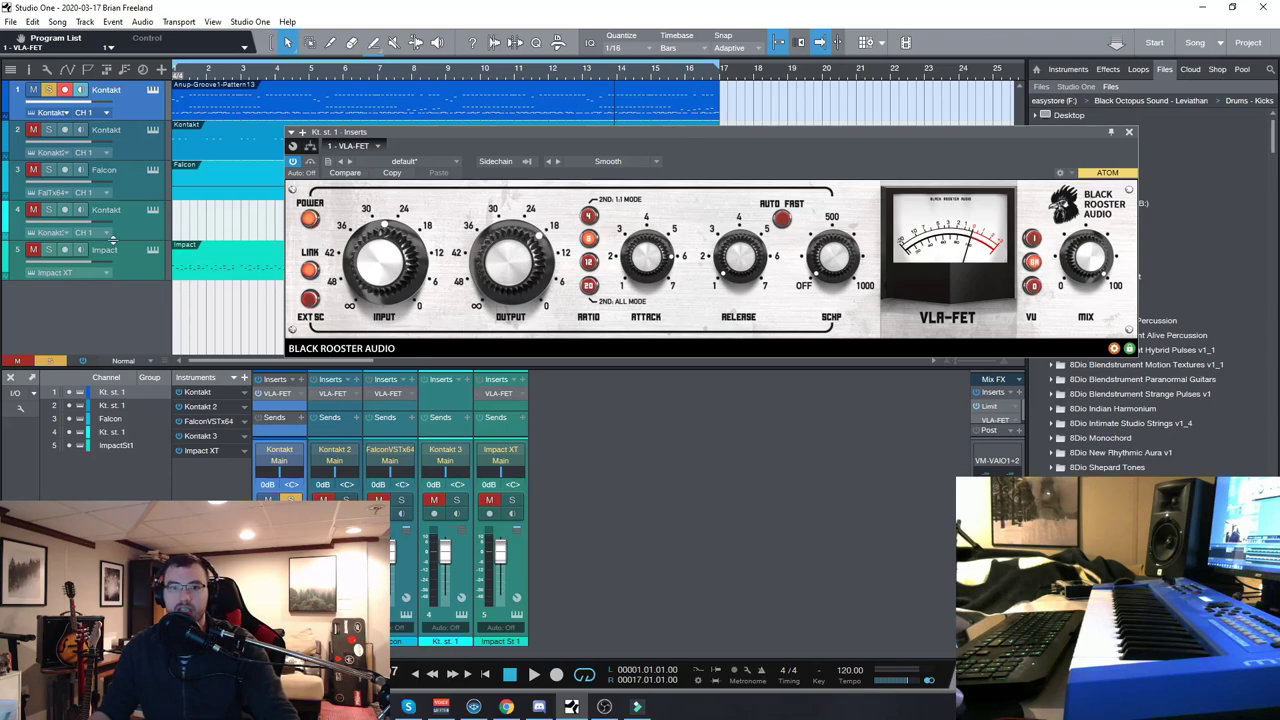
Play the Kontakt track with the Smooth program and compare the VLA-FET's power off and on.
key("space")
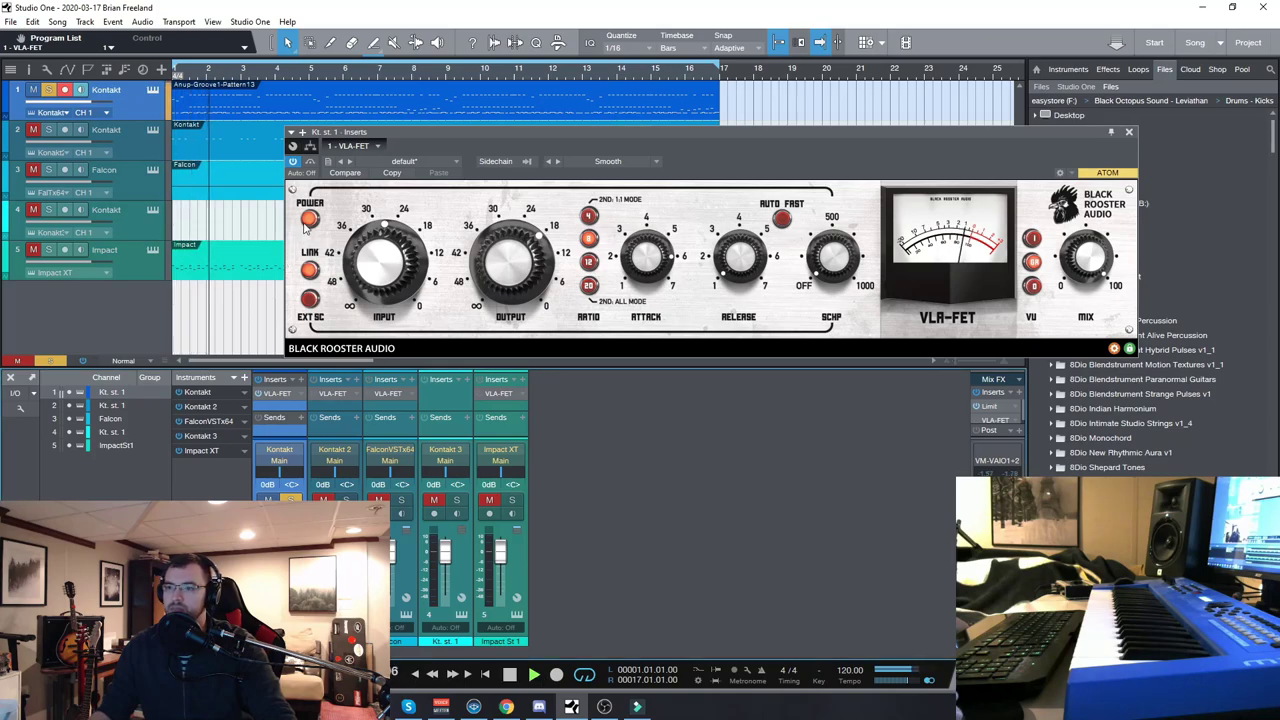
left_click(312, 222)
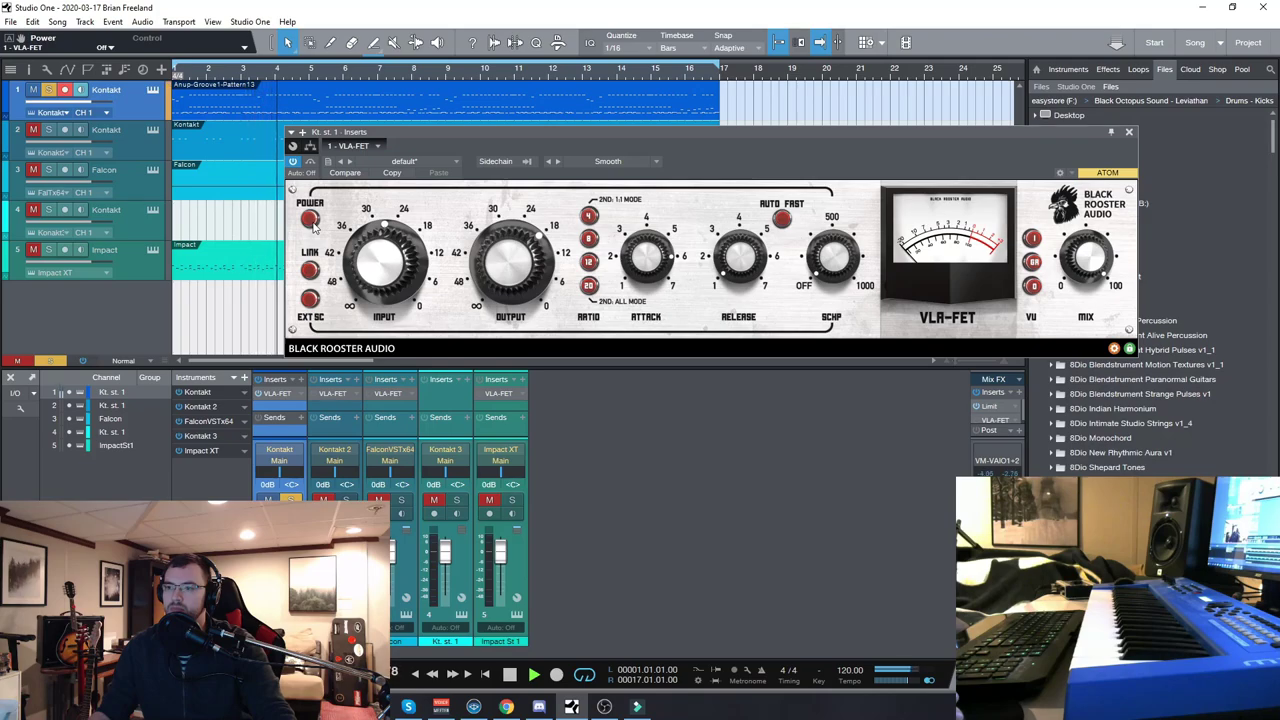
left_click(312, 222)
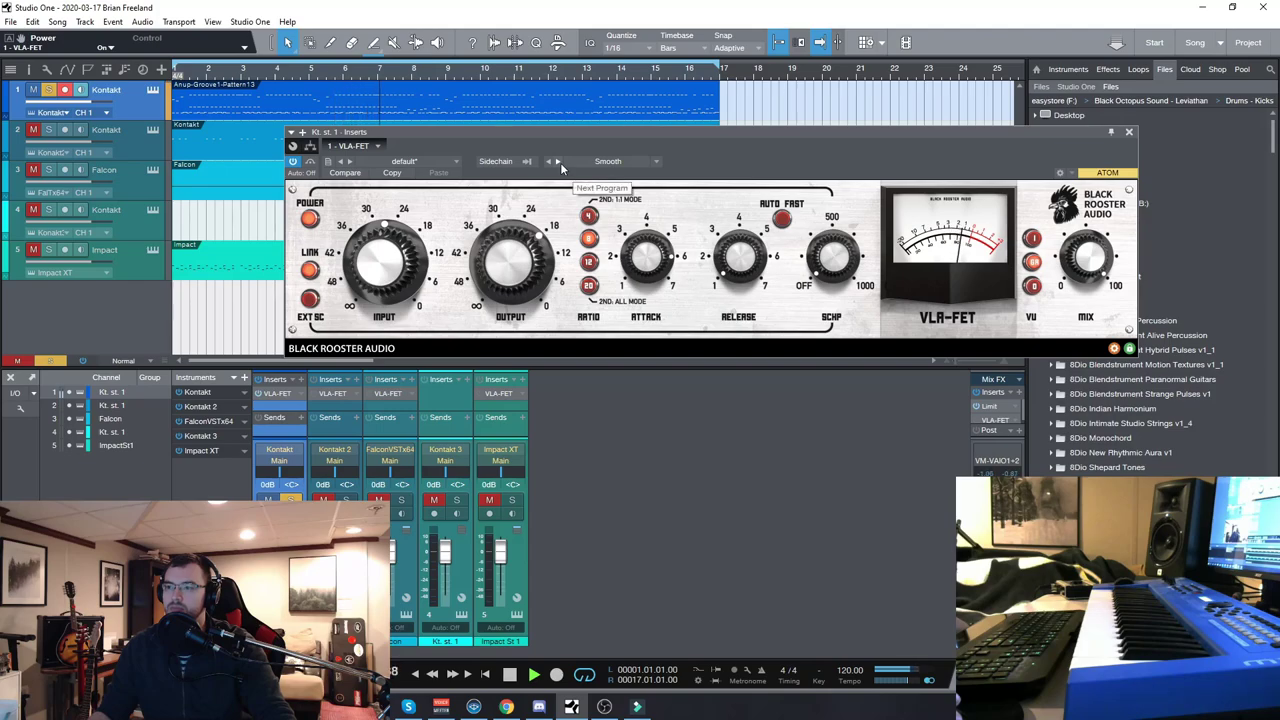
Audition the Loudness program, comparing the sound with the VLA-FET's power off and on.
left_click(558, 161)
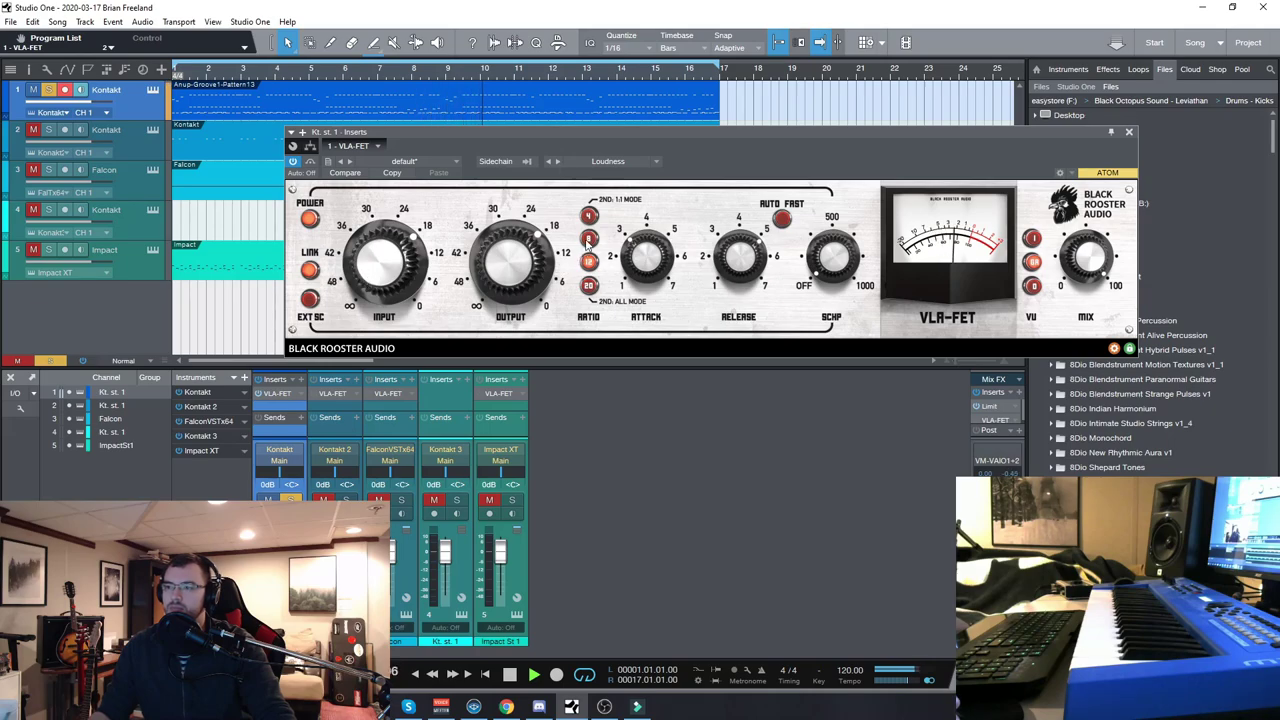
left_click(309, 220)
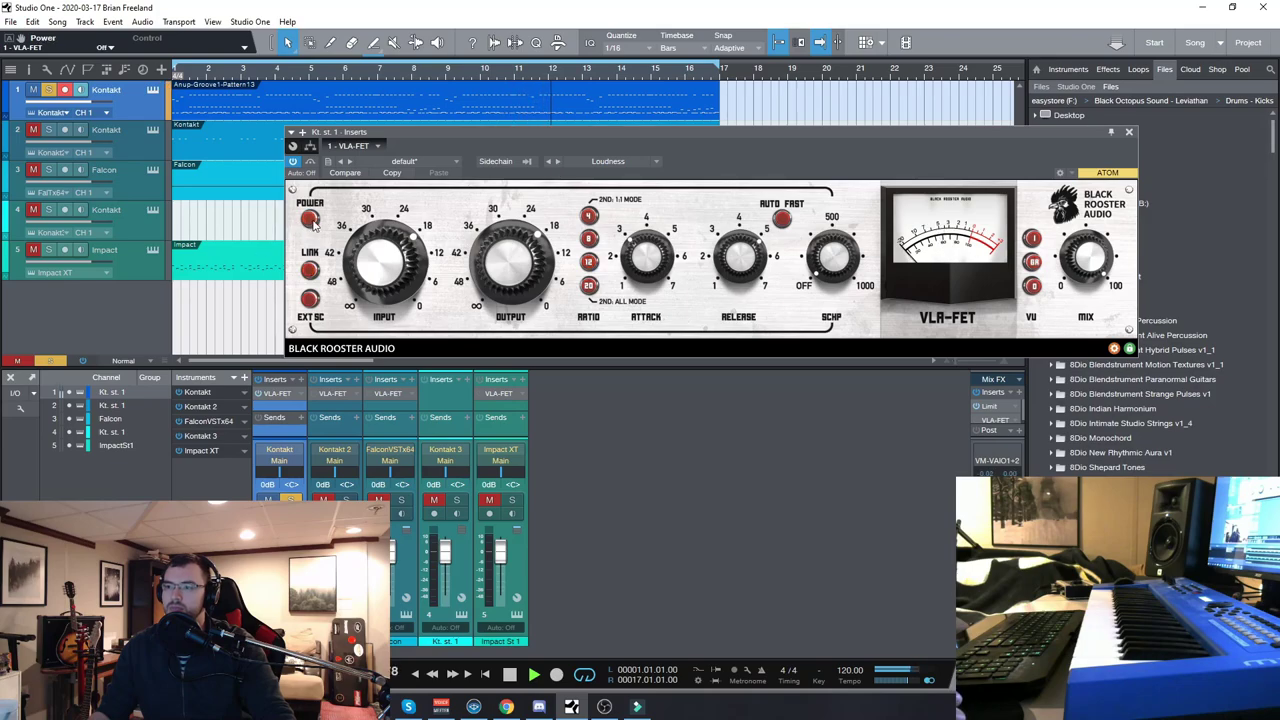
left_click(310, 220)
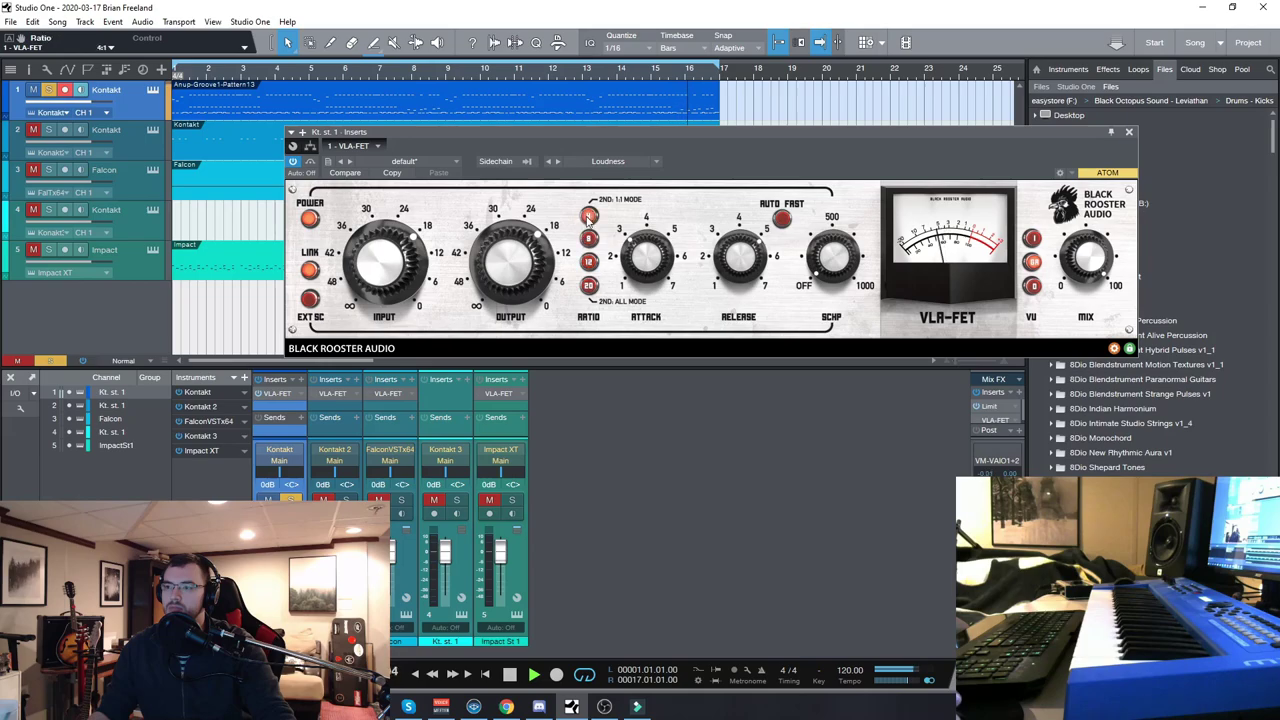
Audition the Density and Smack programs, comparing Smack with the VLA-FET's power off and on.
left_click(559, 162)
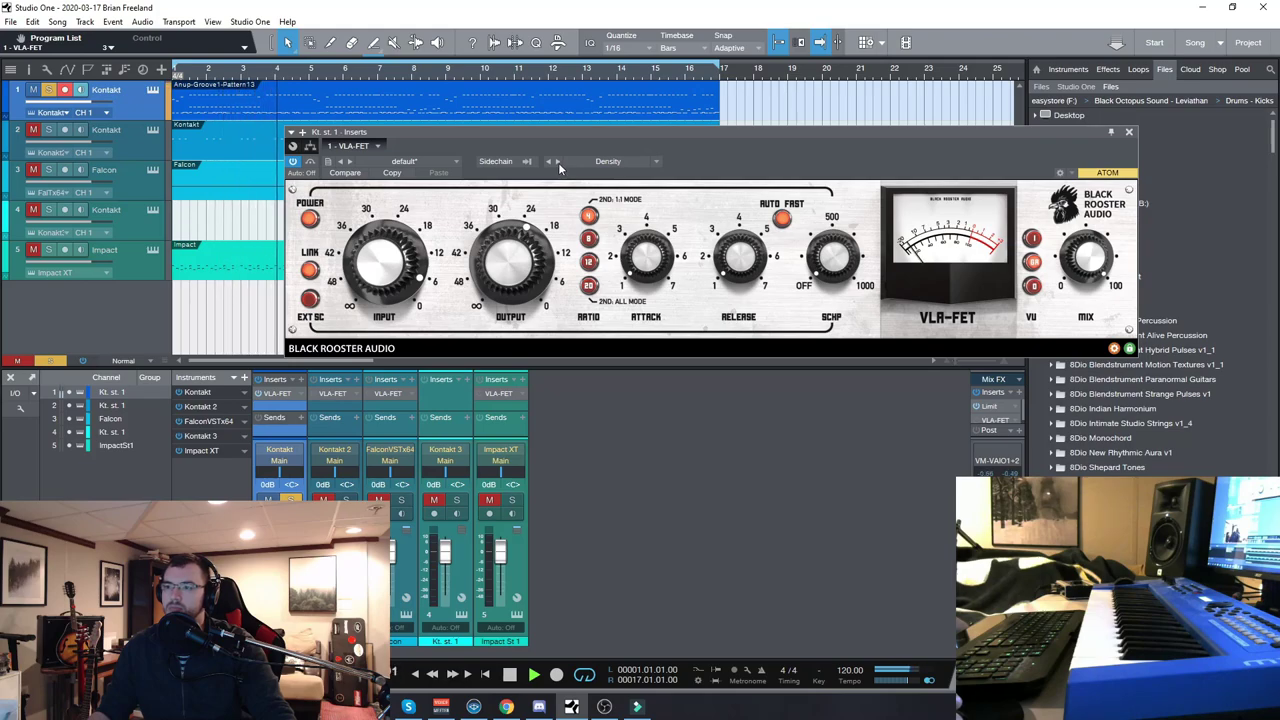
left_click(558, 162)
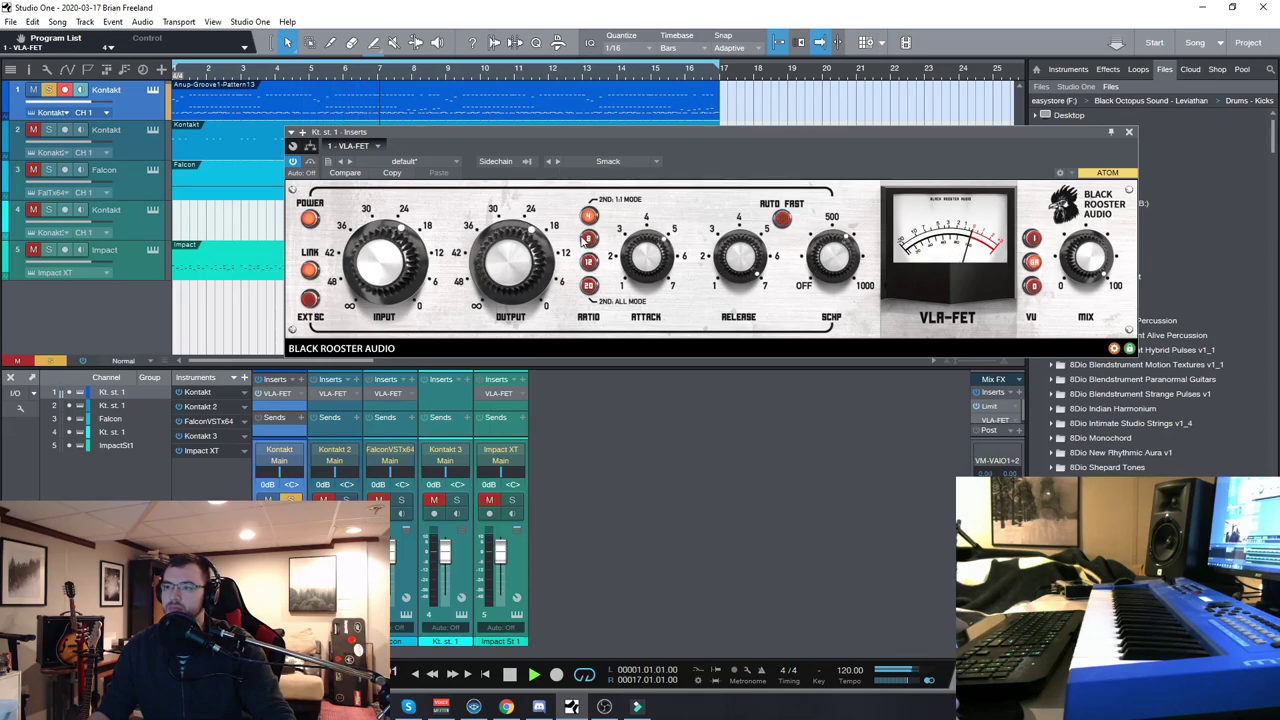
left_click(310, 219)
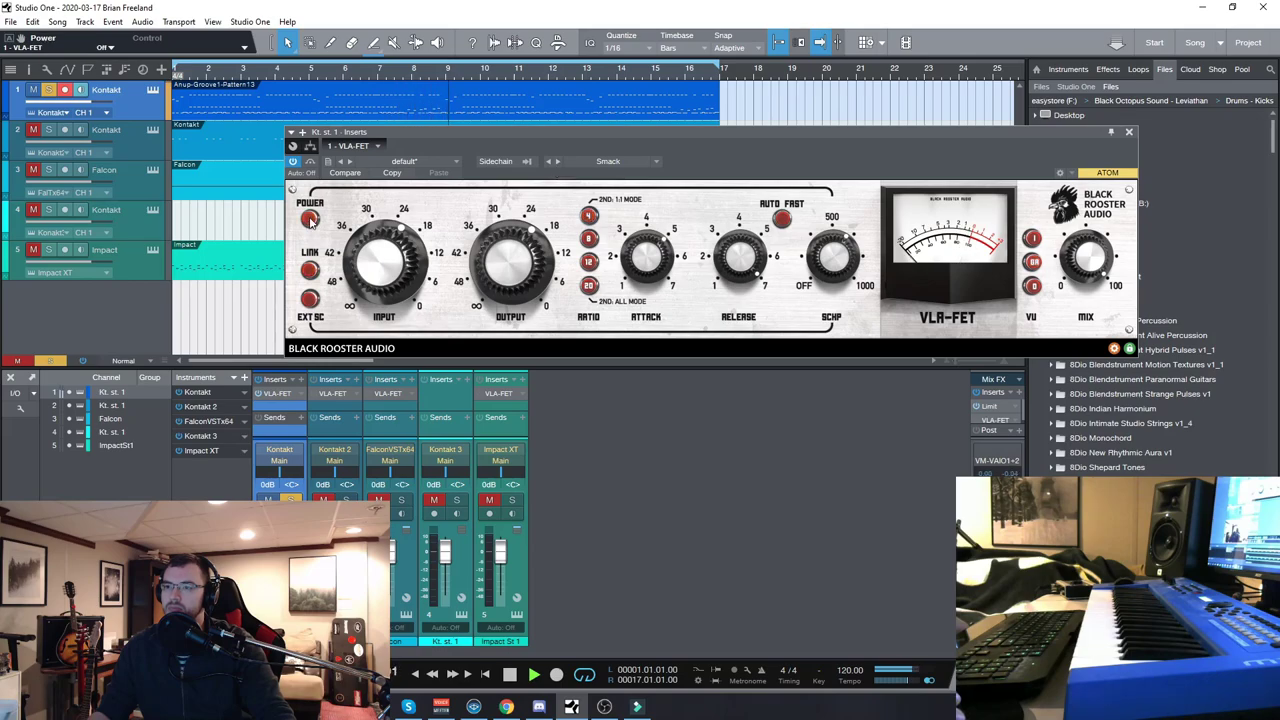
left_click(310, 219)
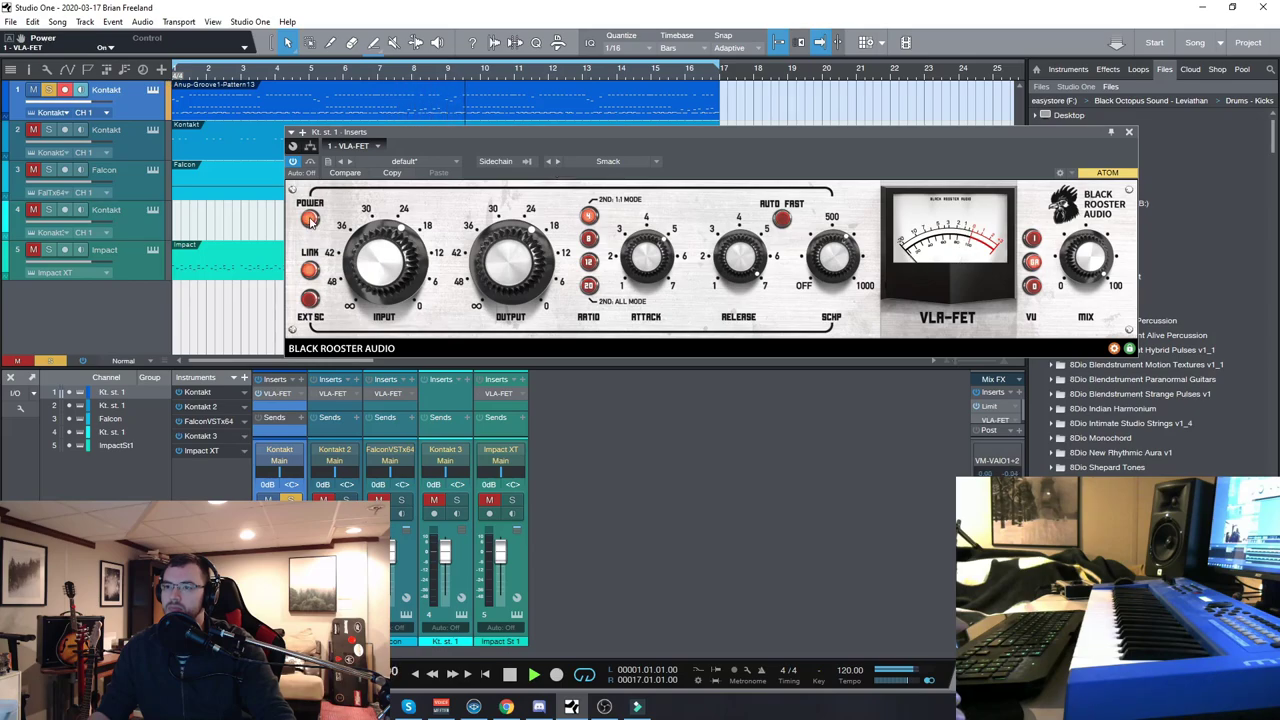
Audition the Drumroom program, load the Distorted program, and stop playback.
left_click(558, 162)
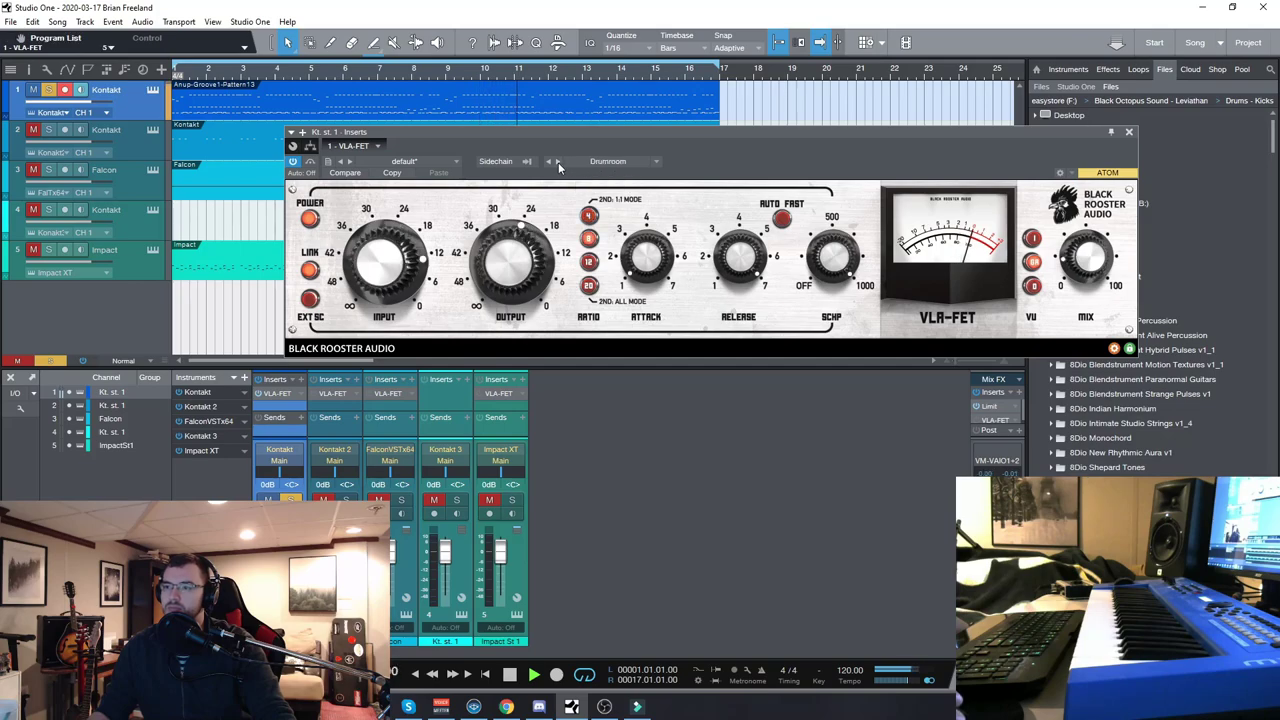
left_click(558, 162)
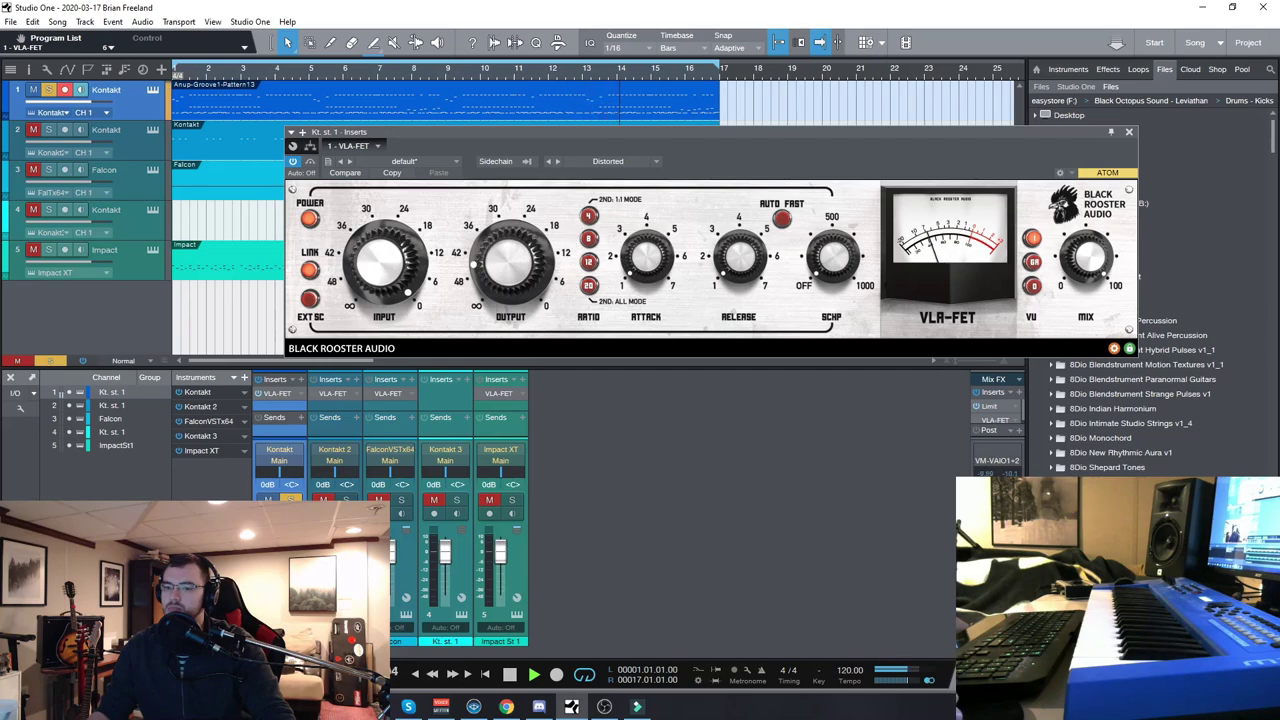
left_click(509, 674)
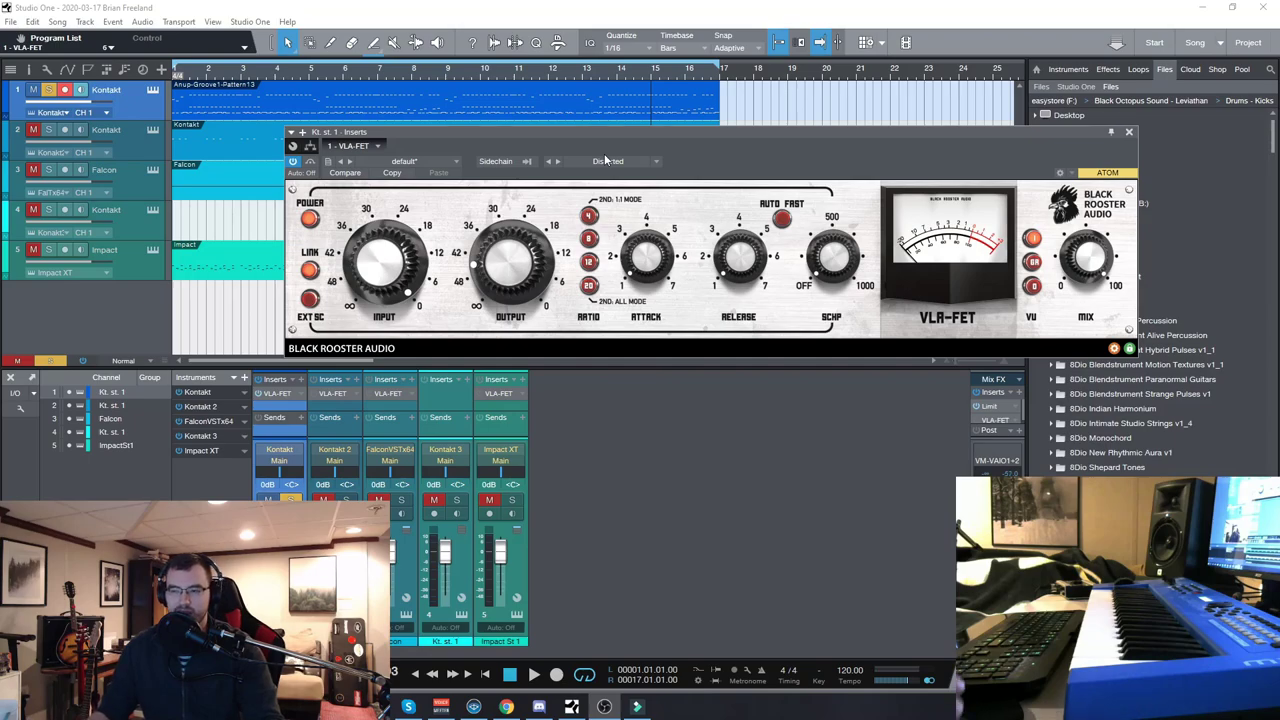
Close the VLA-FET window, solo the Falcon track instead of the first Kontakt track, and return playback to the start.
left_click(1129, 133)
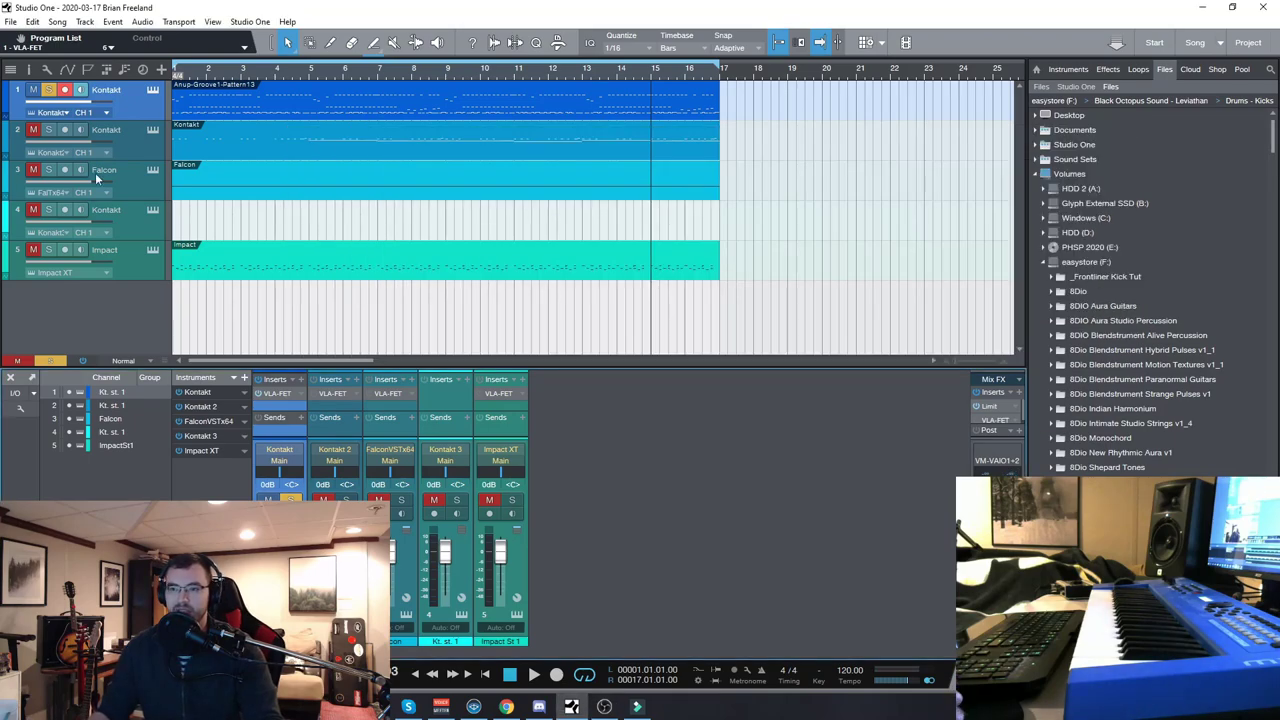
left_click(48, 170)
left_click(48, 89)
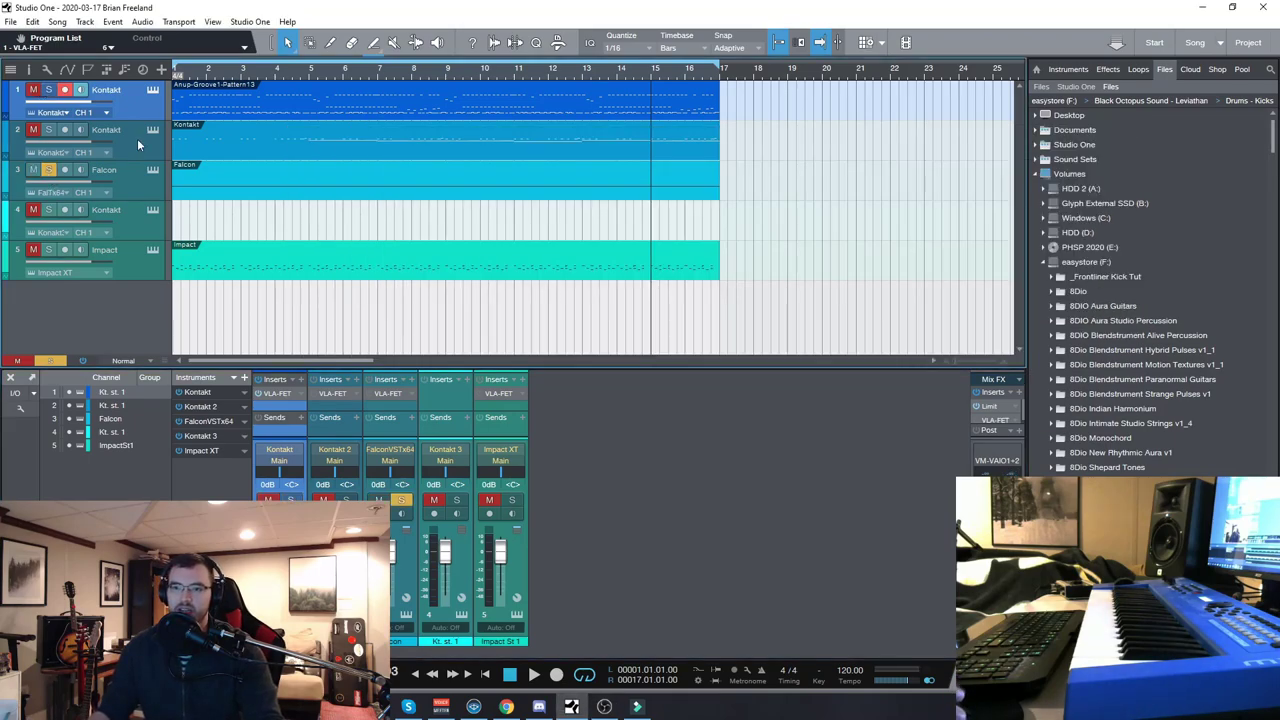
left_click(418, 676)
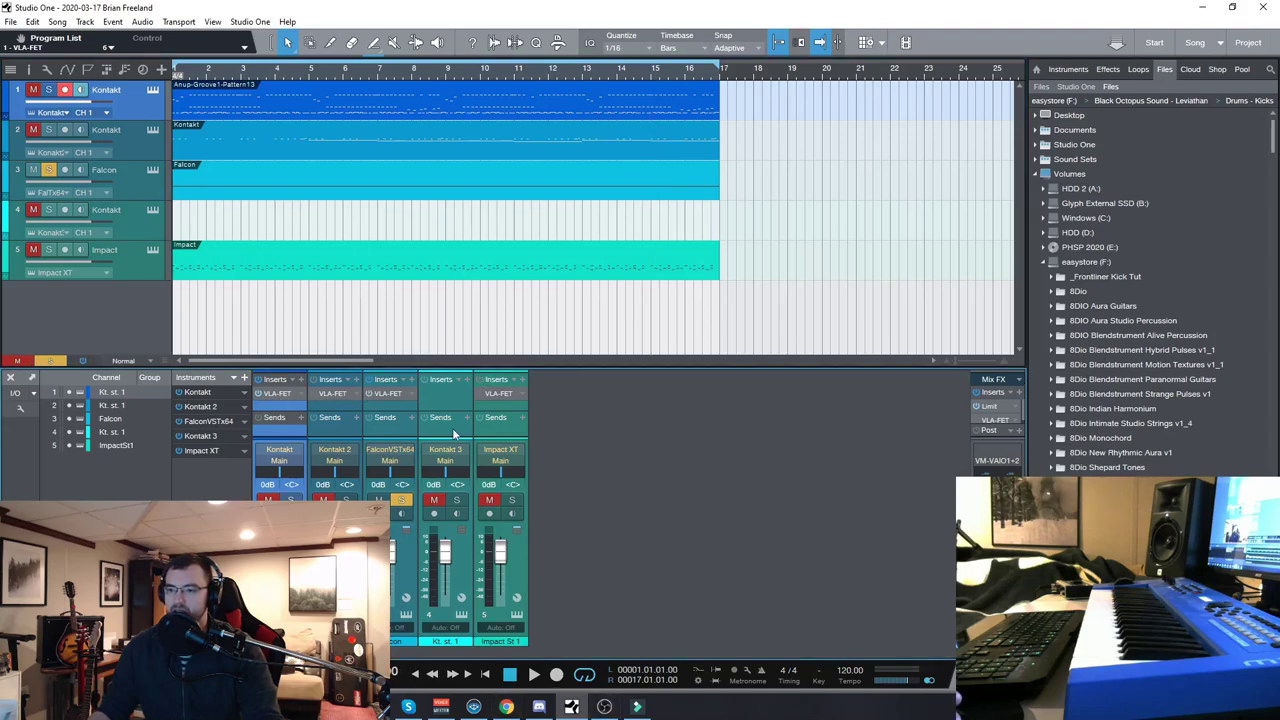
Open the Falcon track's VLA-FET and compare the Distorted program during playback with the power off and on.
double_click(395, 400)
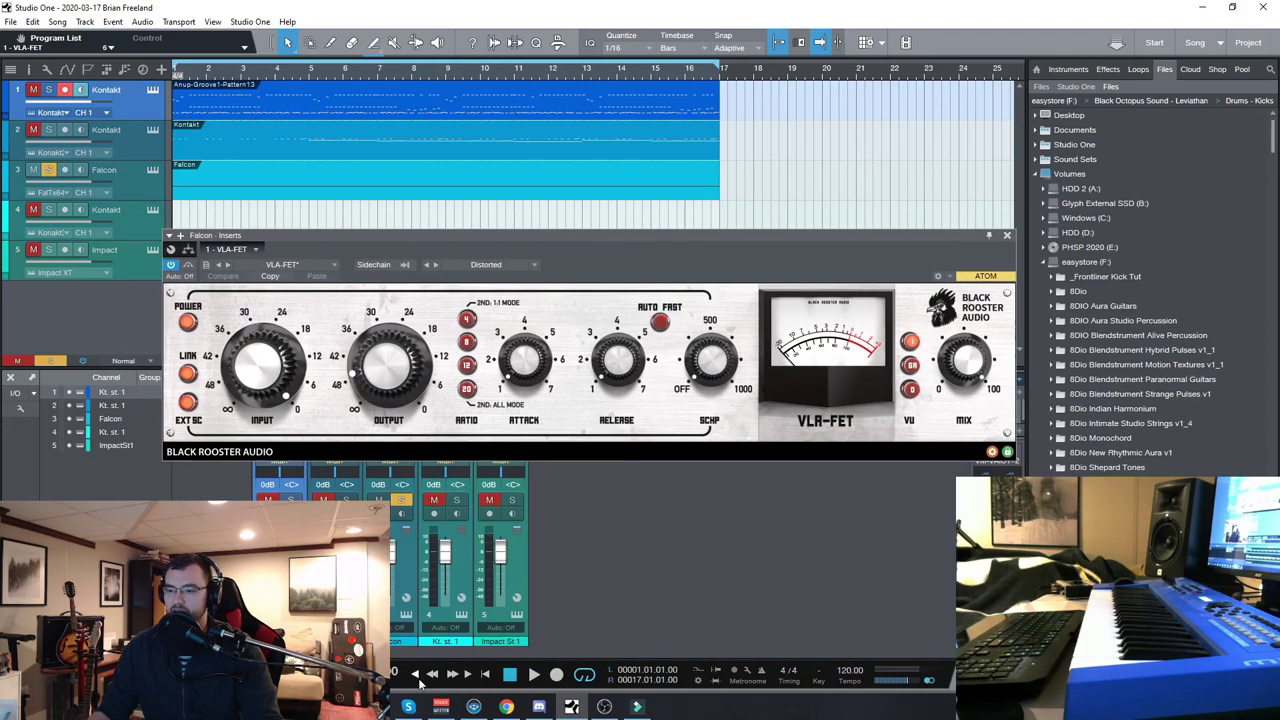
left_click(186, 323)
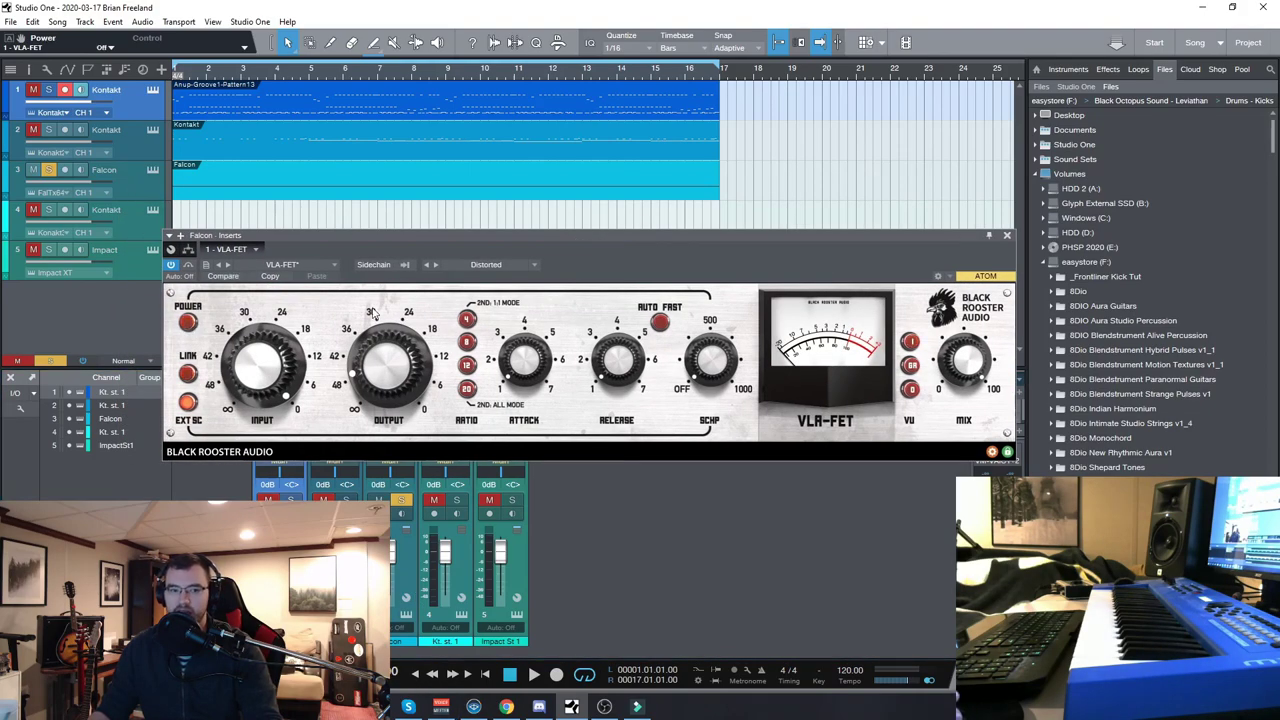
left_click(534, 675)
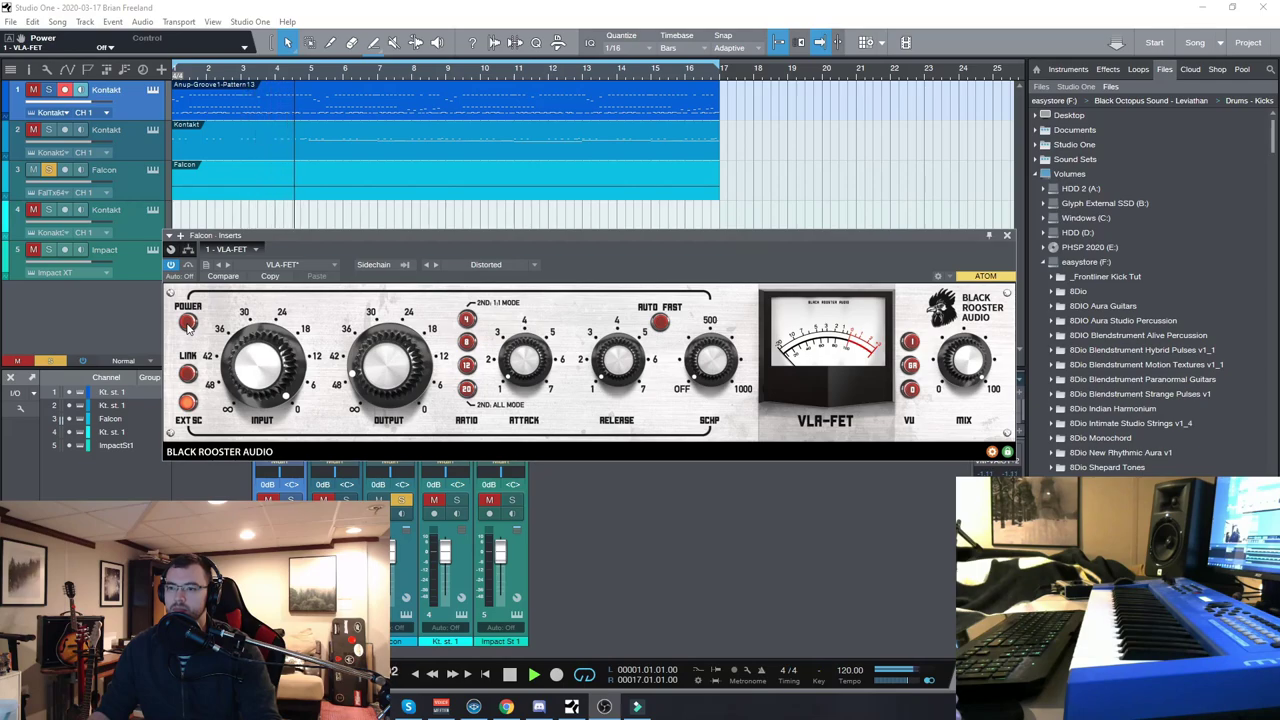
left_click(188, 323)
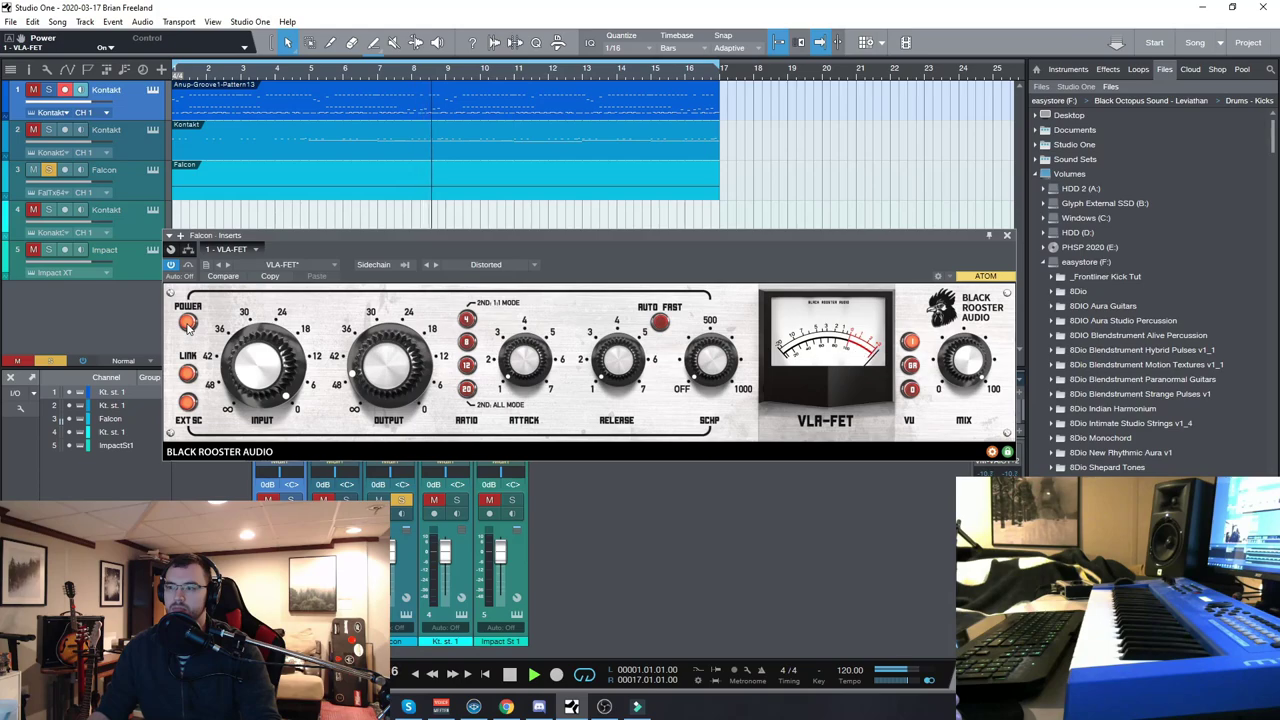
left_click(510, 675)
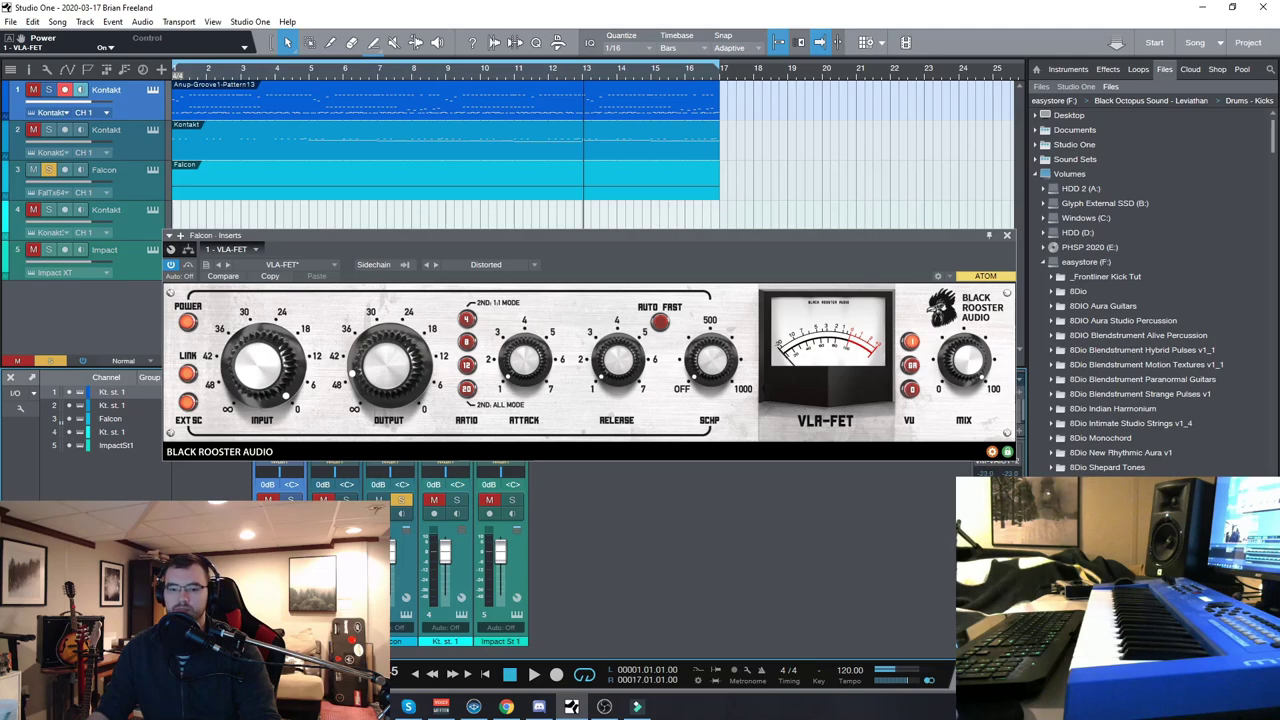
left_click_drag(559, 236, 561, 231)
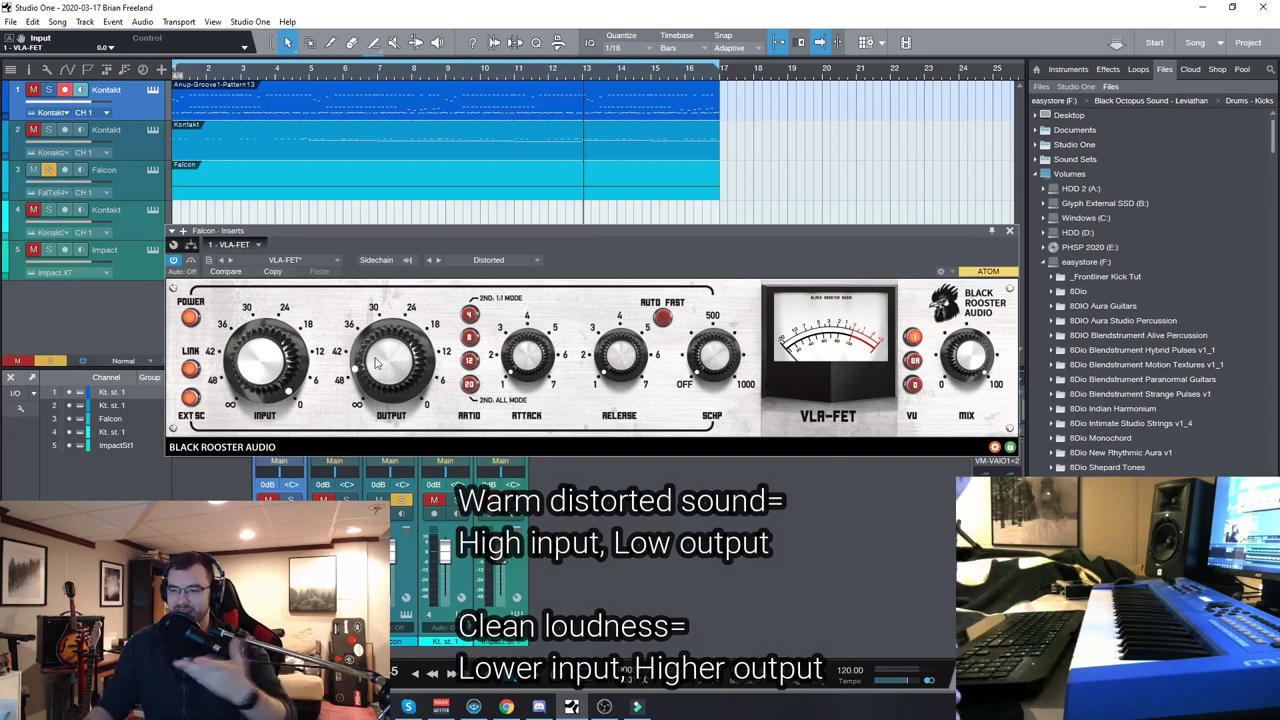
Audition the Smooth, Loudness and Density programs on the Falcon track from the start of the song.
left_click(531, 261)
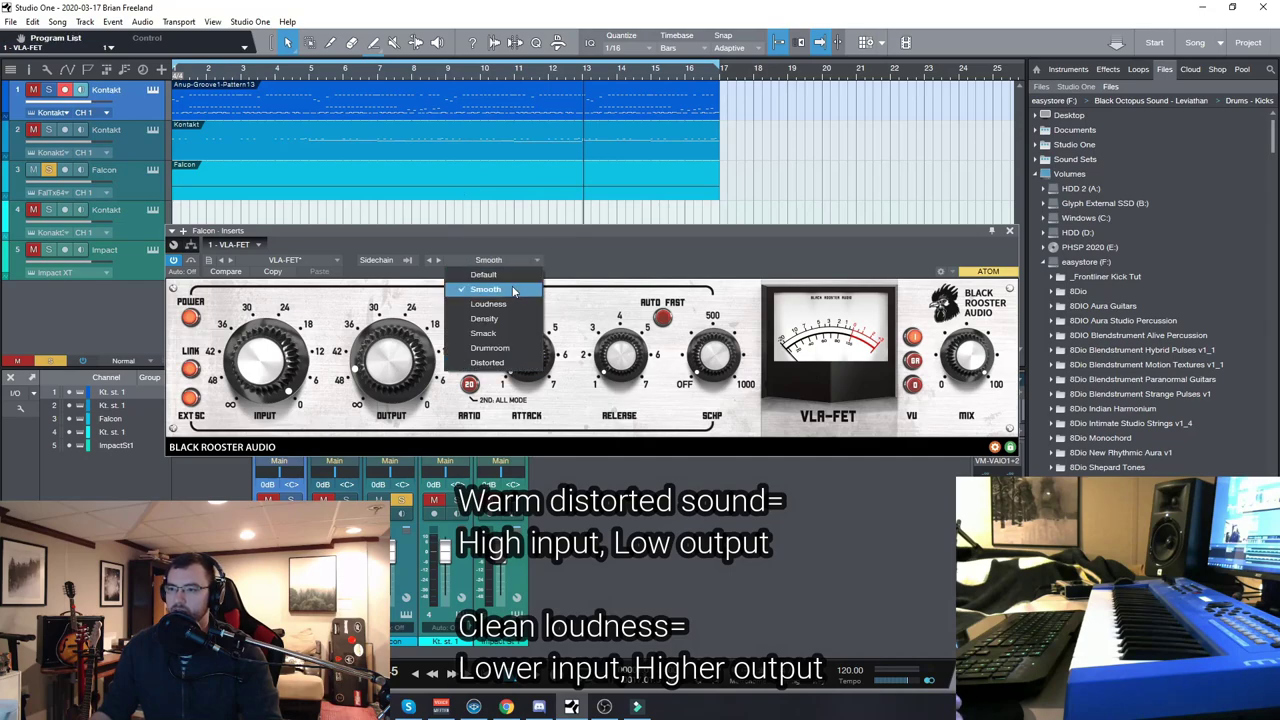
left_click(514, 290)
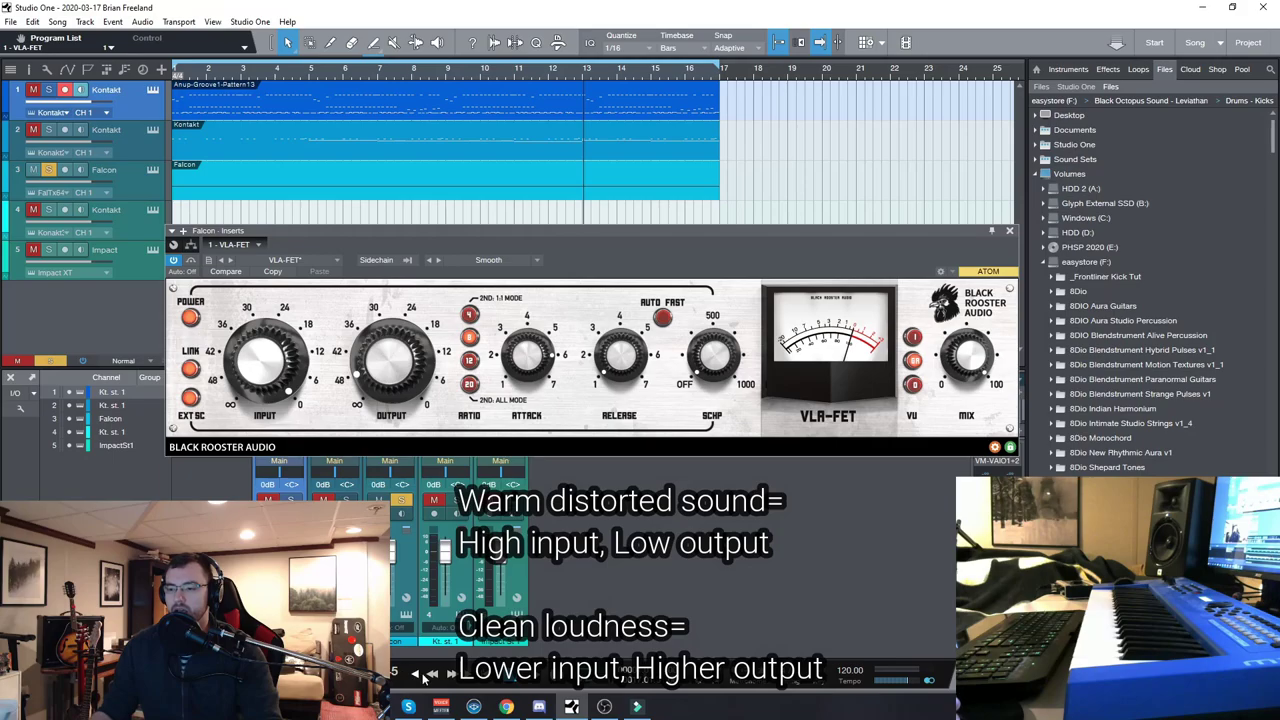
left_click_drag(545, 231, 577, 144)
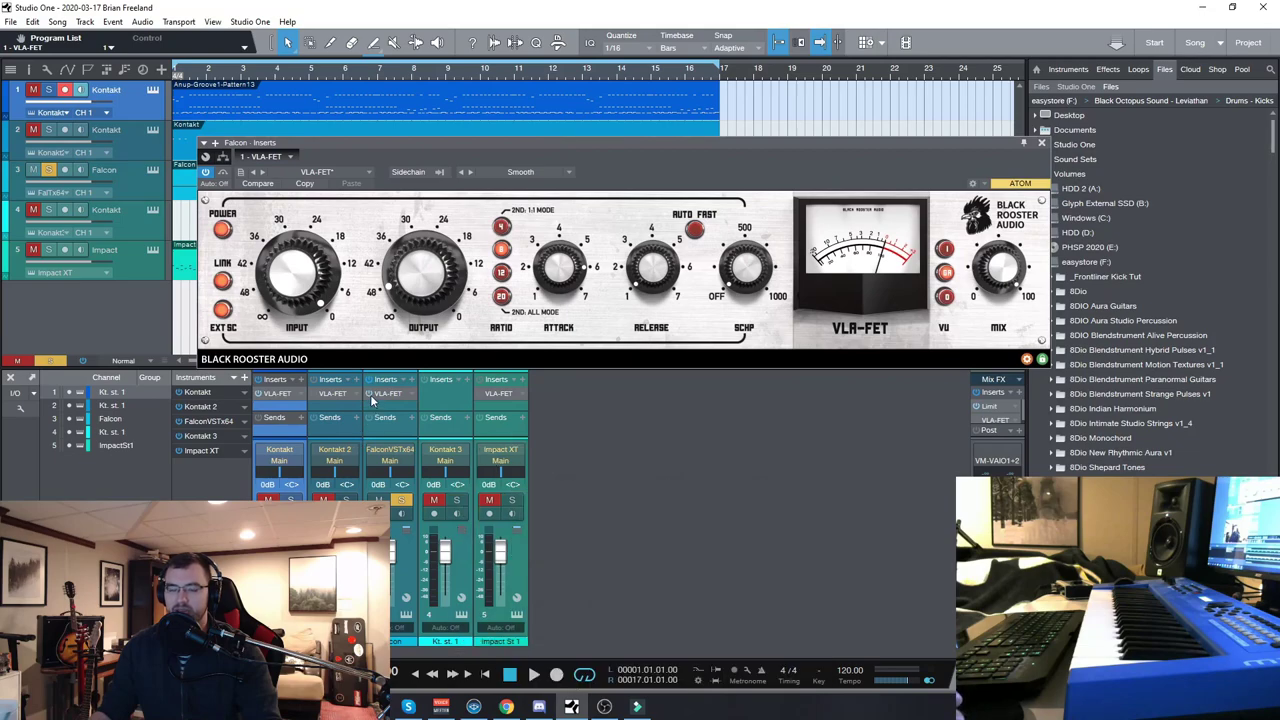
key("space")
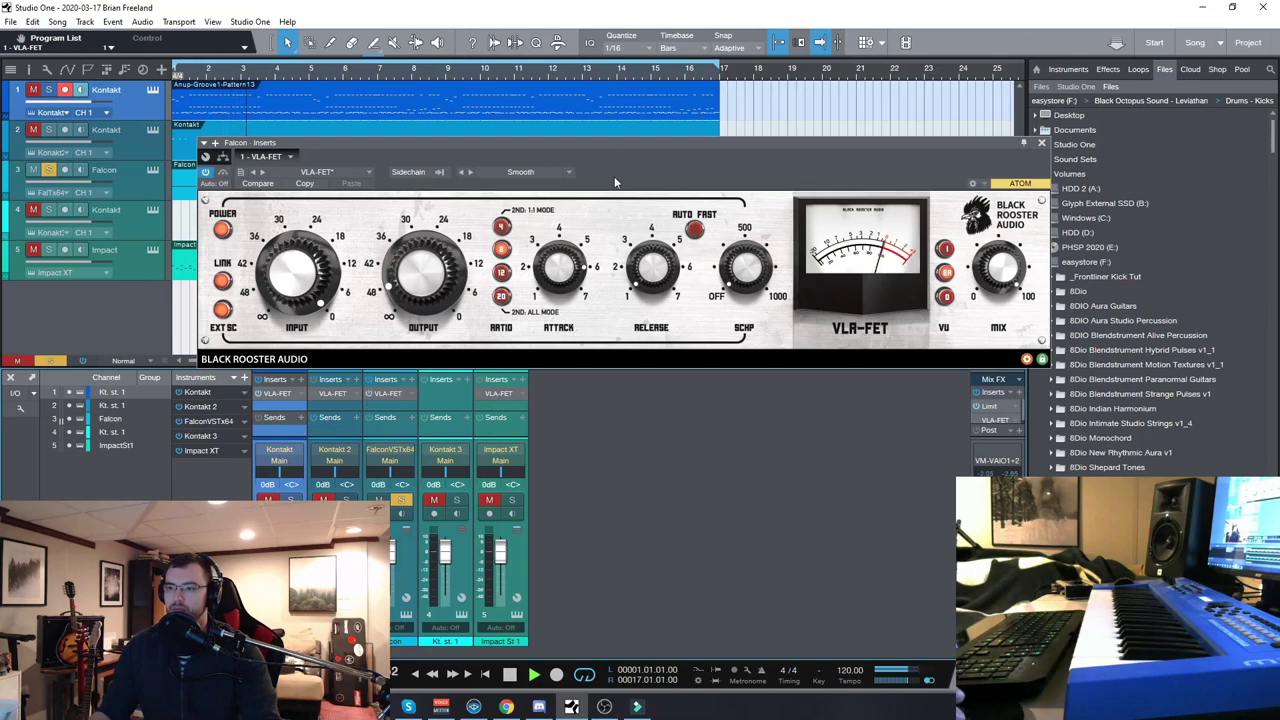
left_click(470, 172)
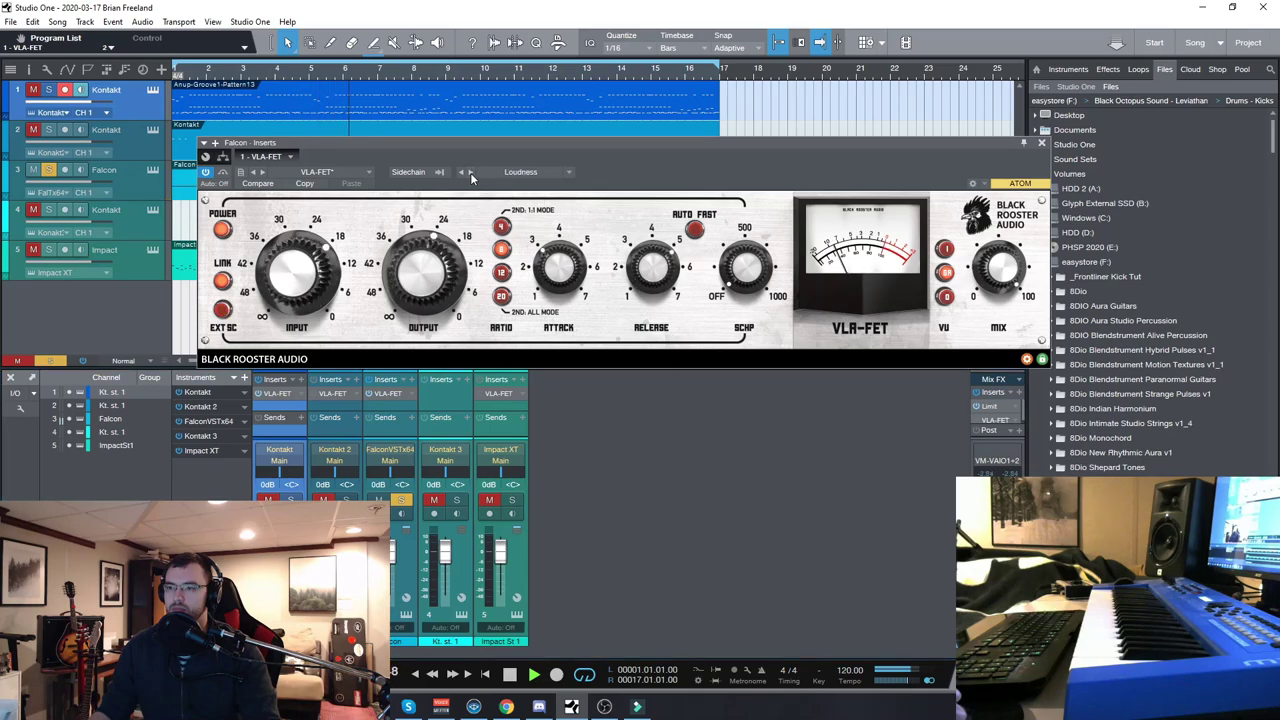
left_click(470, 172)
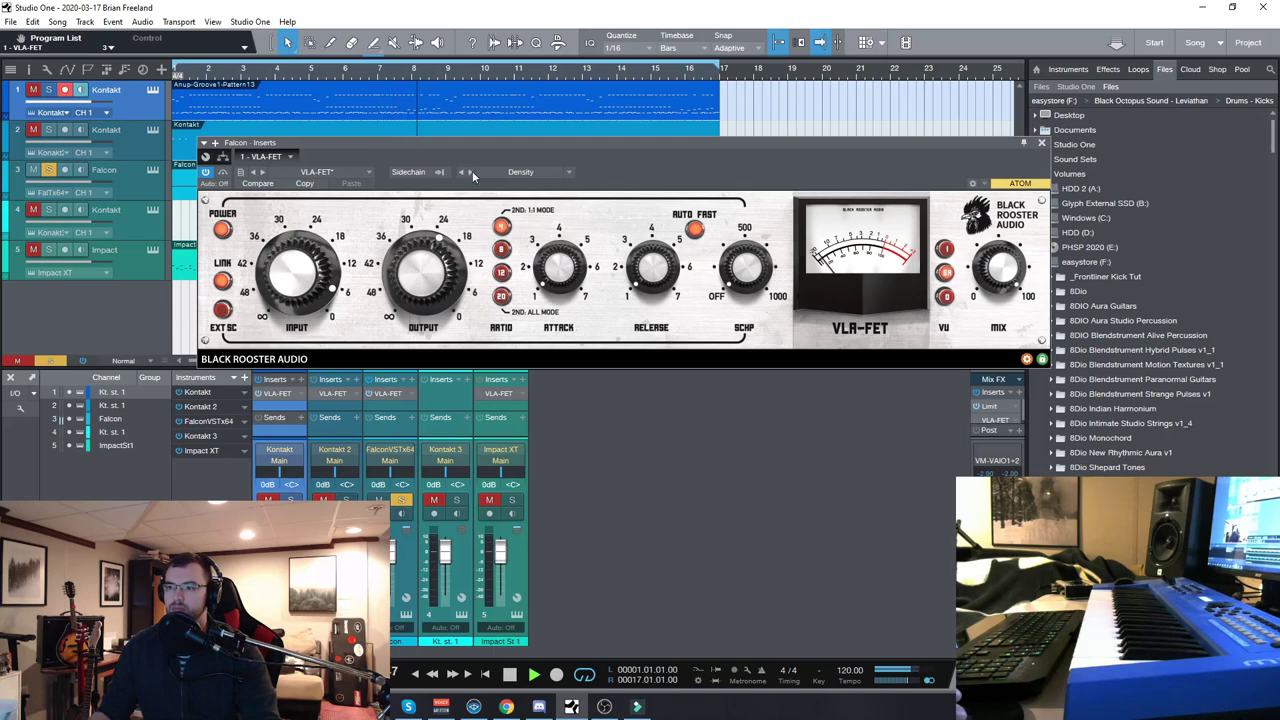
Audition the Smack program with the VLA-FET's power off and on, advance to the Distorted program, and stop playback.
left_click(470, 172)
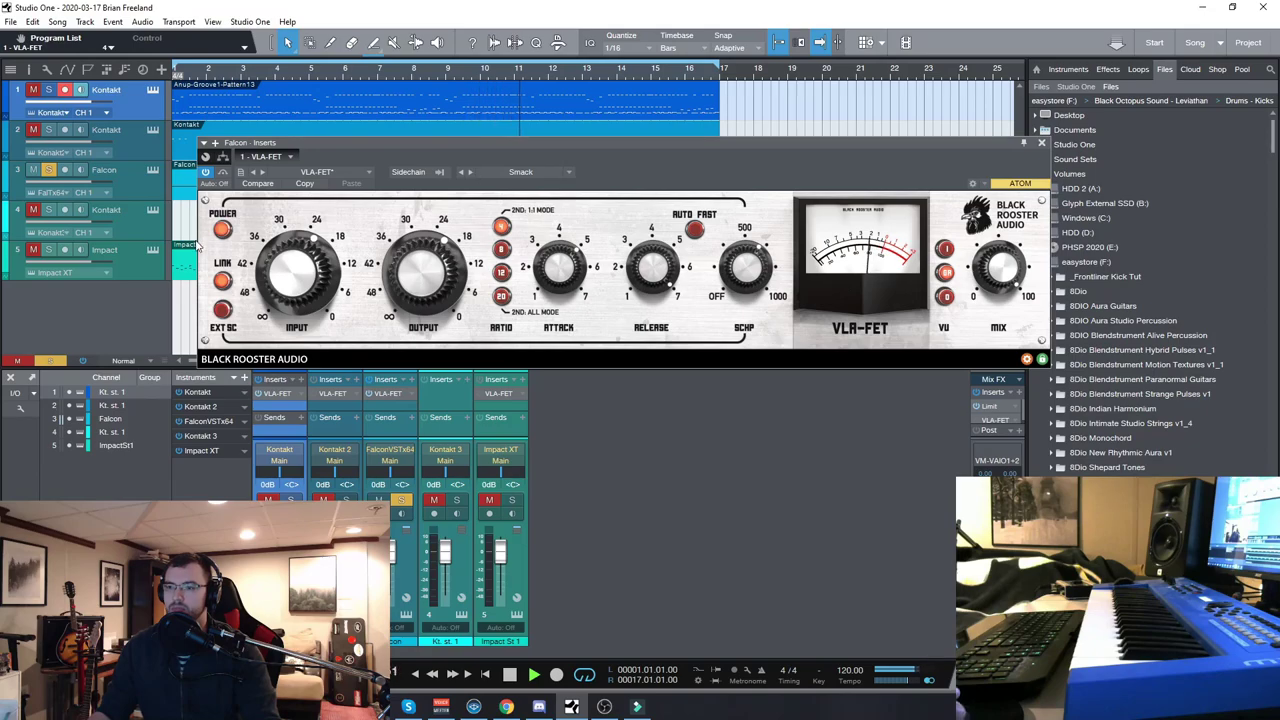
left_click(223, 231)
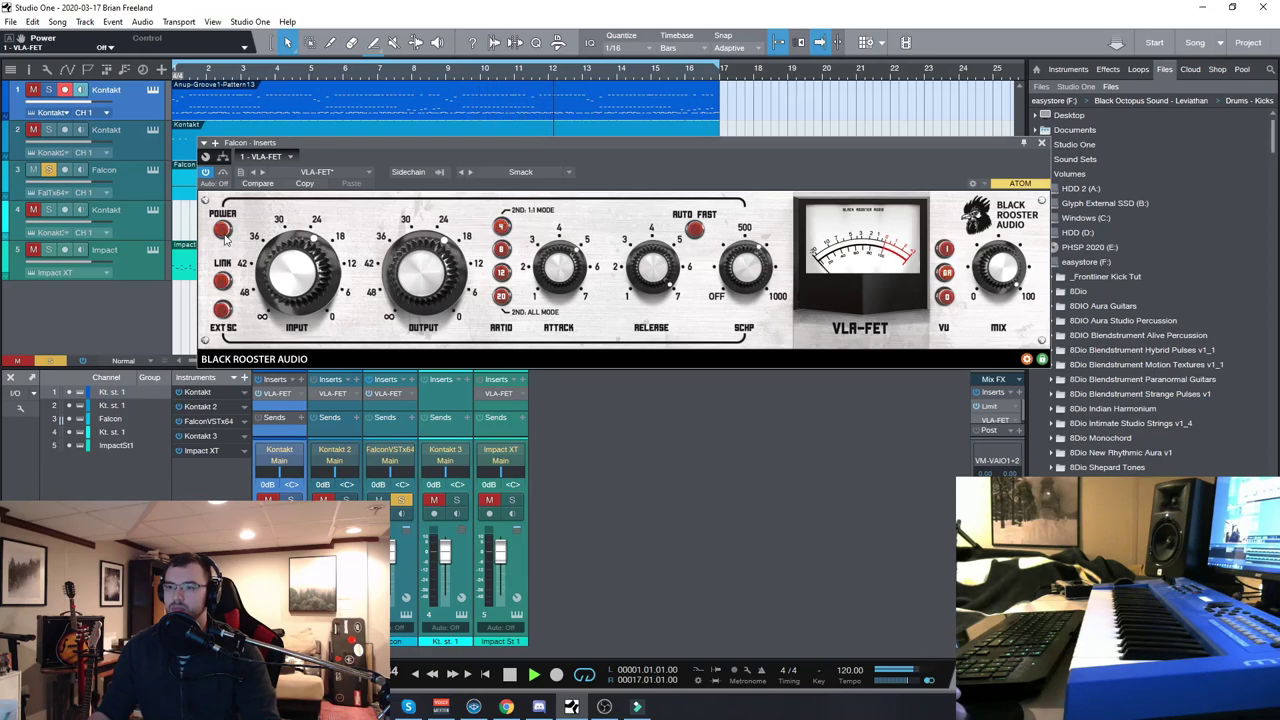
left_click(223, 230)
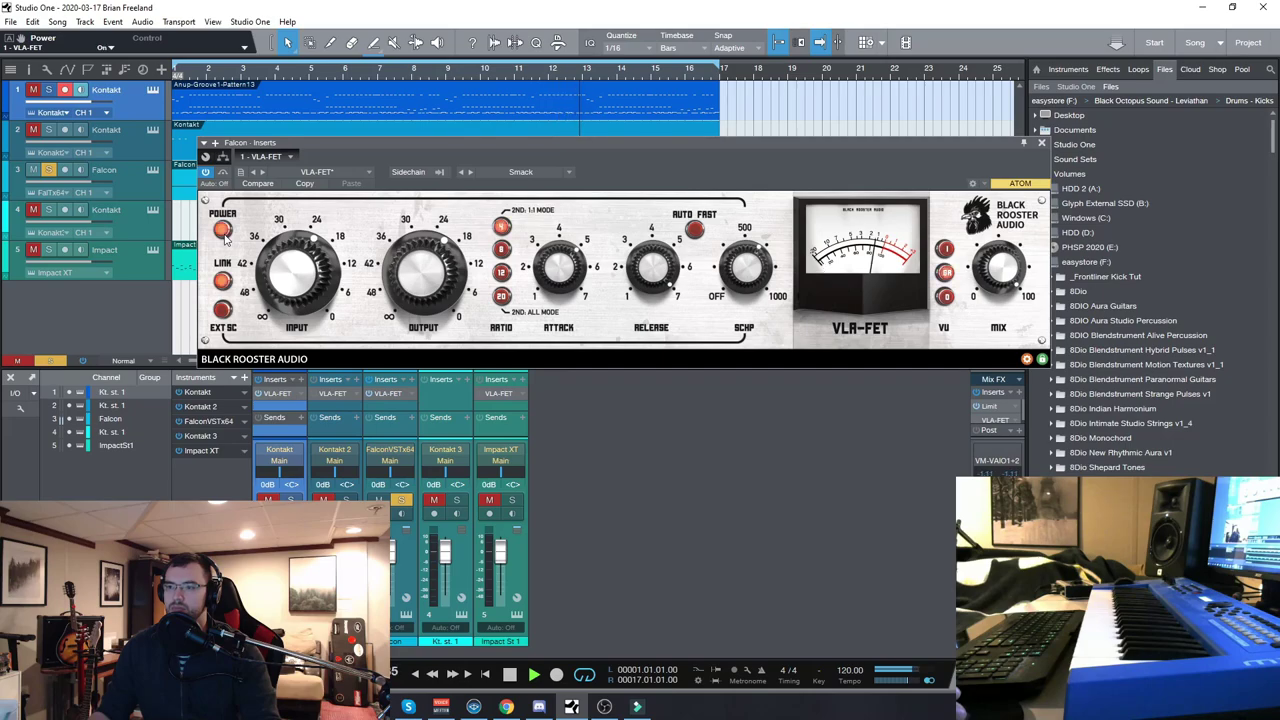
left_click(471, 172)
left_click(472, 172)
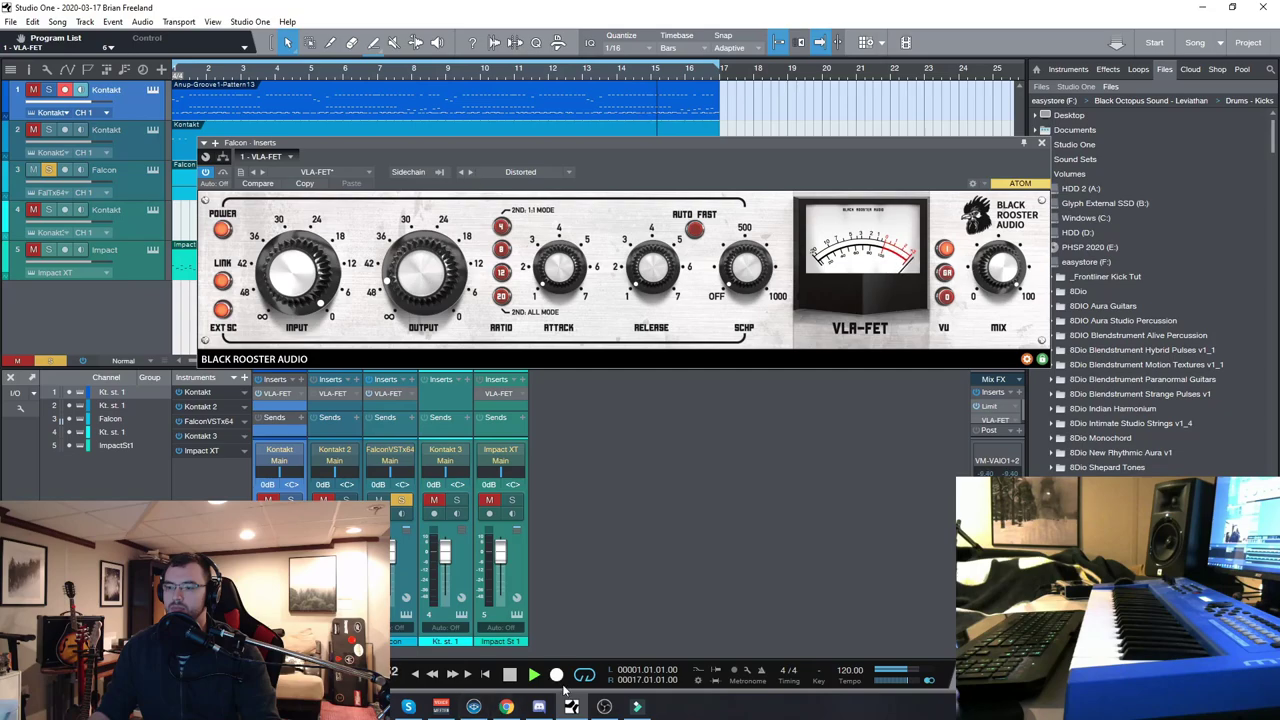
key("space")
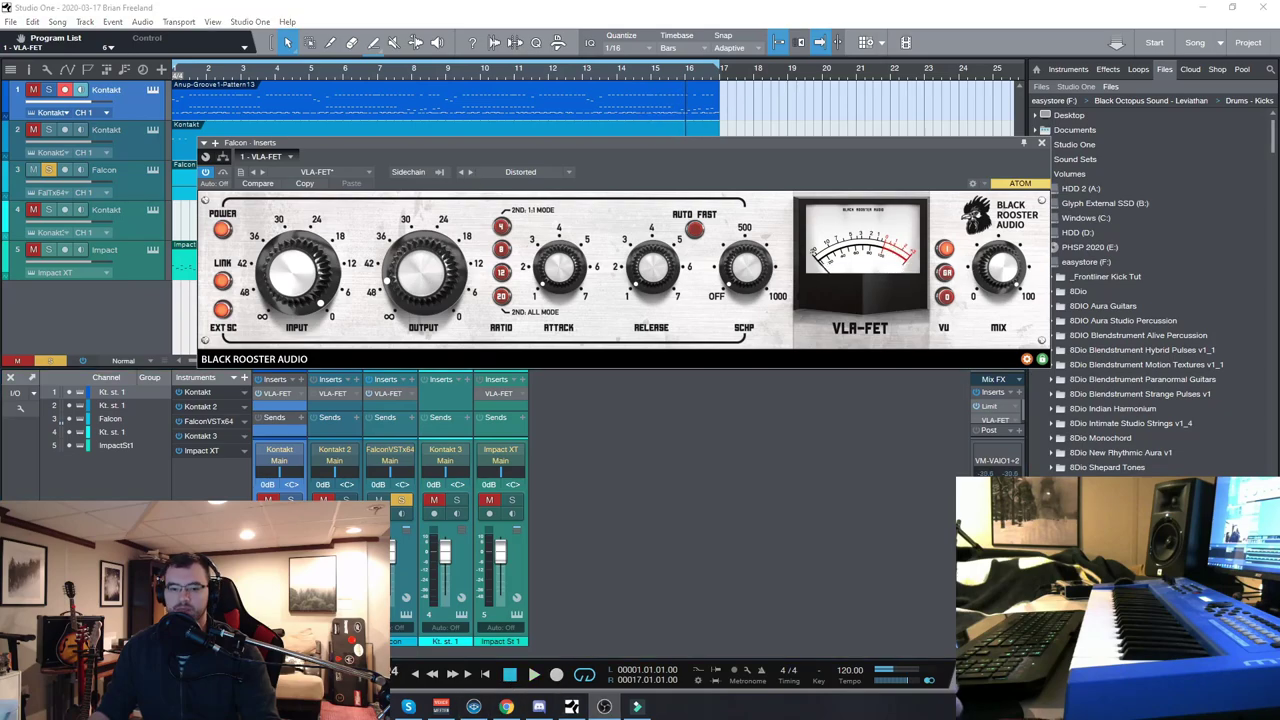
Close the VLA-FET window, mute the Falcon track, solo only the second Kontakt track, and return playback to the start.
left_click(1041, 143)
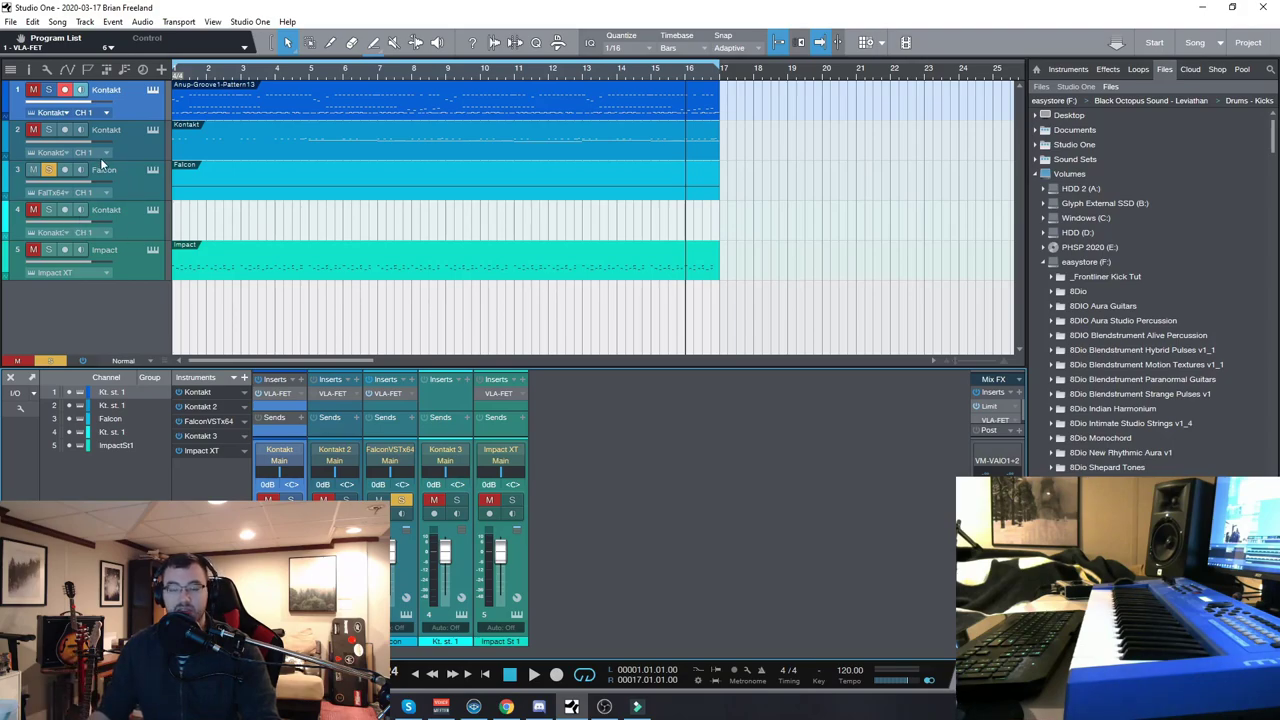
left_click(48, 130)
left_click(49, 90)
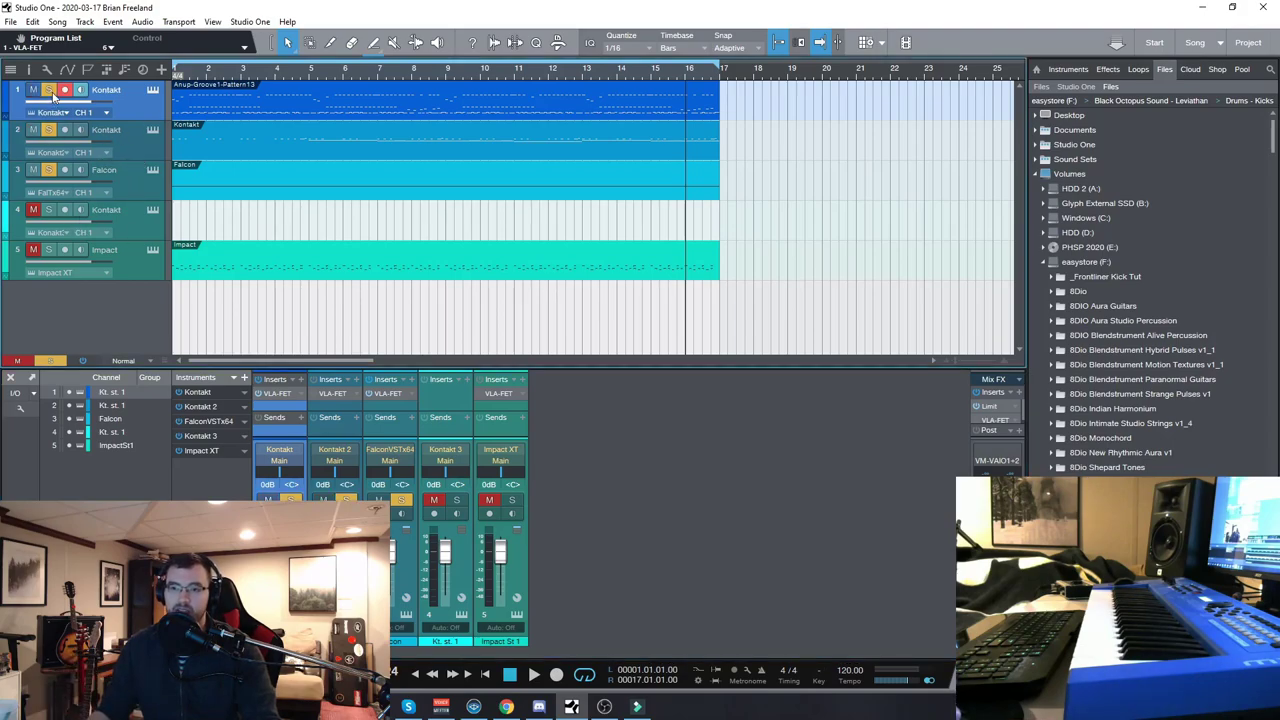
left_click(32, 90)
left_click(33, 130)
left_click(33, 170)
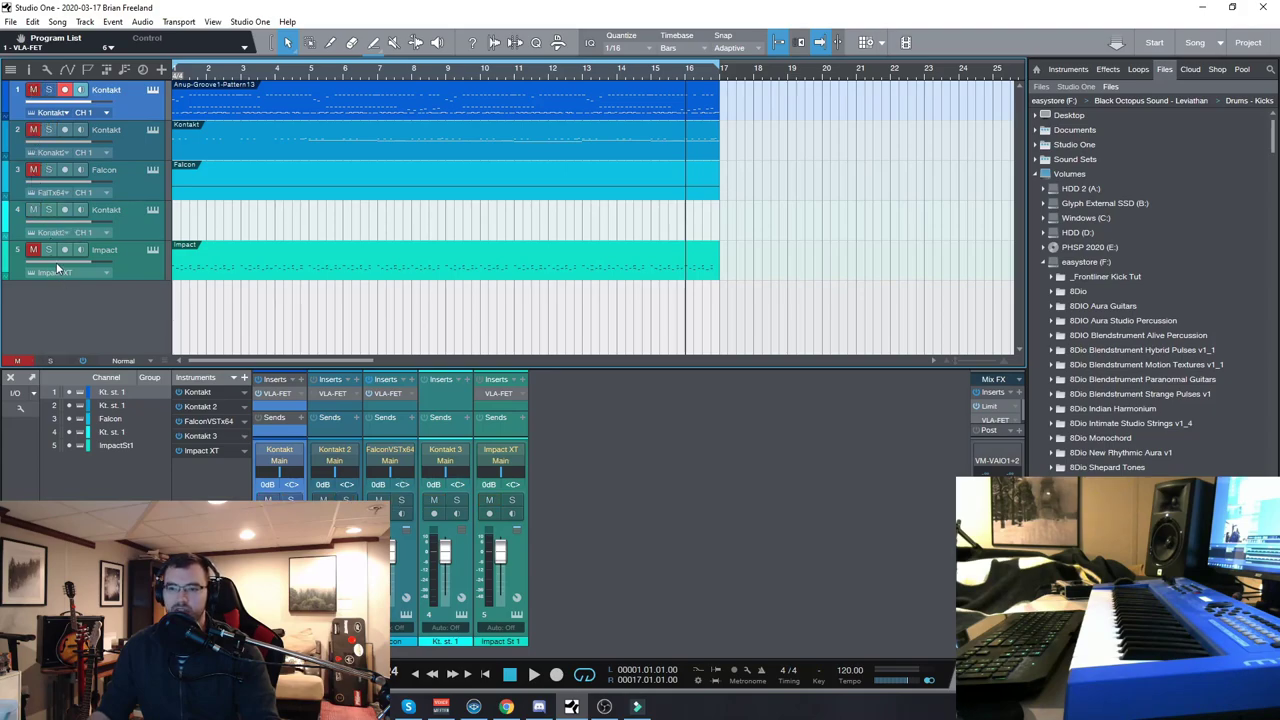
left_click(49, 130)
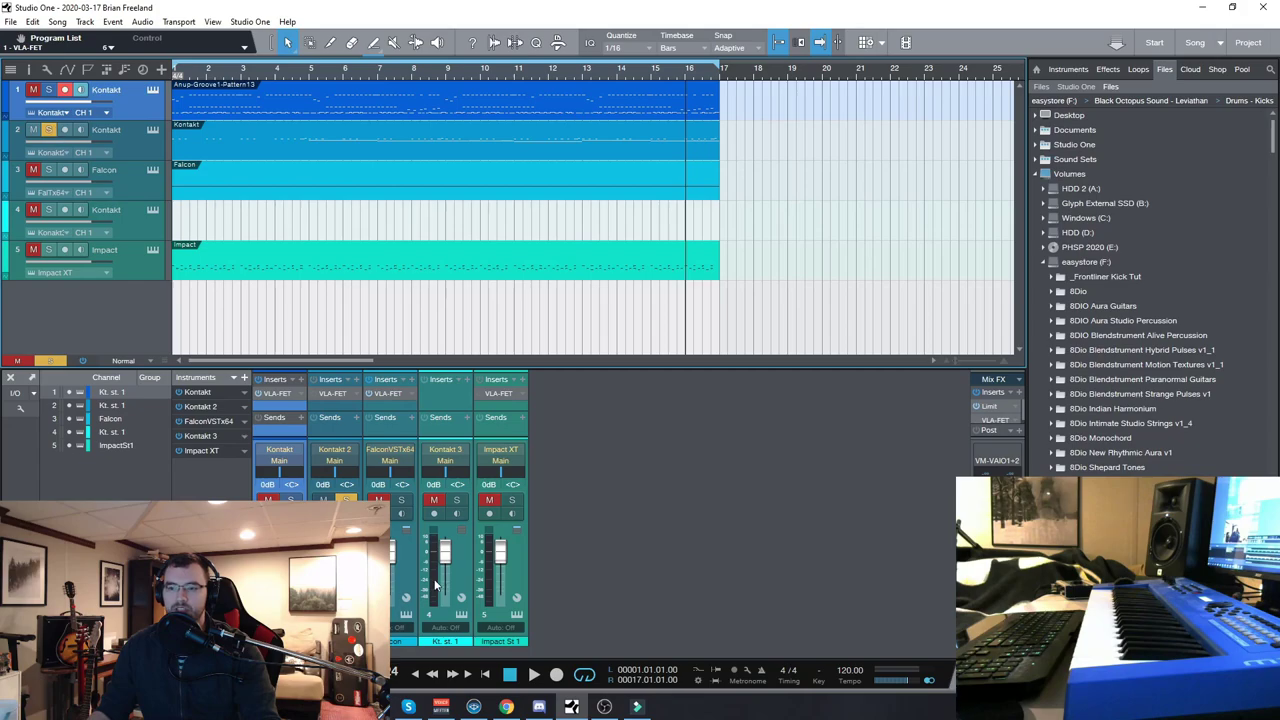
key("Home")
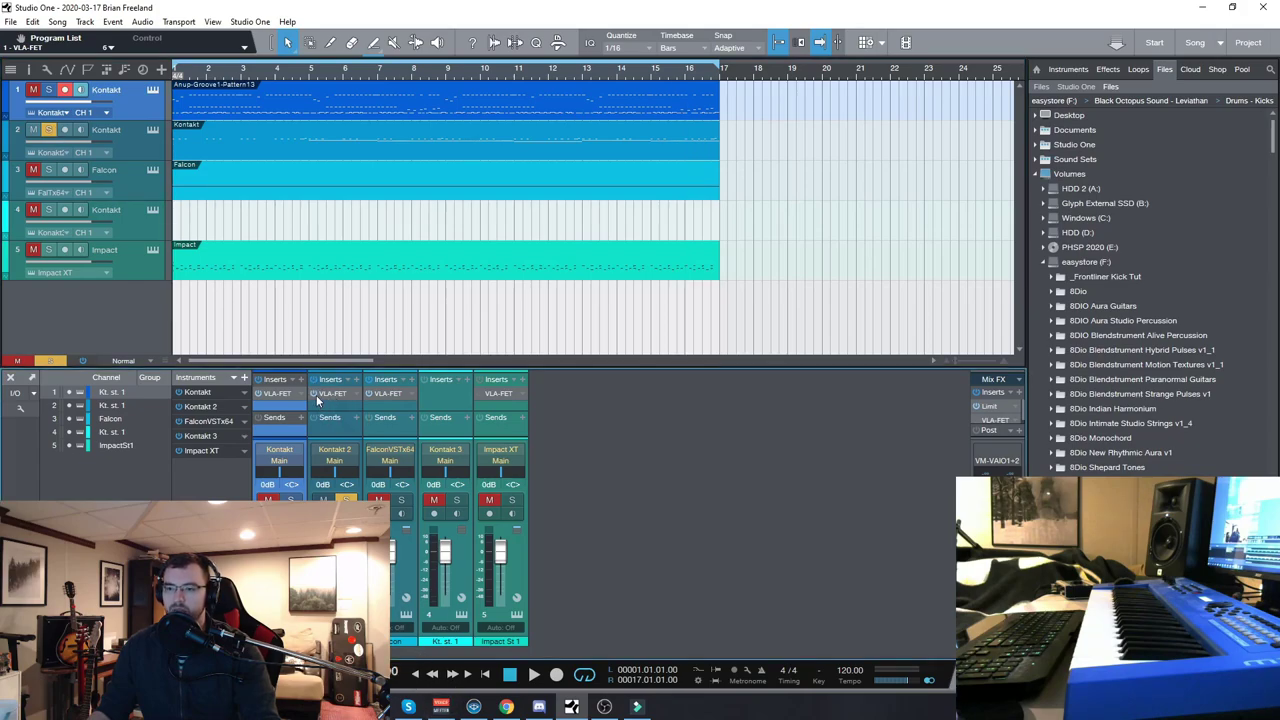
Open the second Kontakt track's VLA-FET and play the track with the compressor's power off.
left_click(333, 394)
left_click_drag(401, 210, 496, 233)
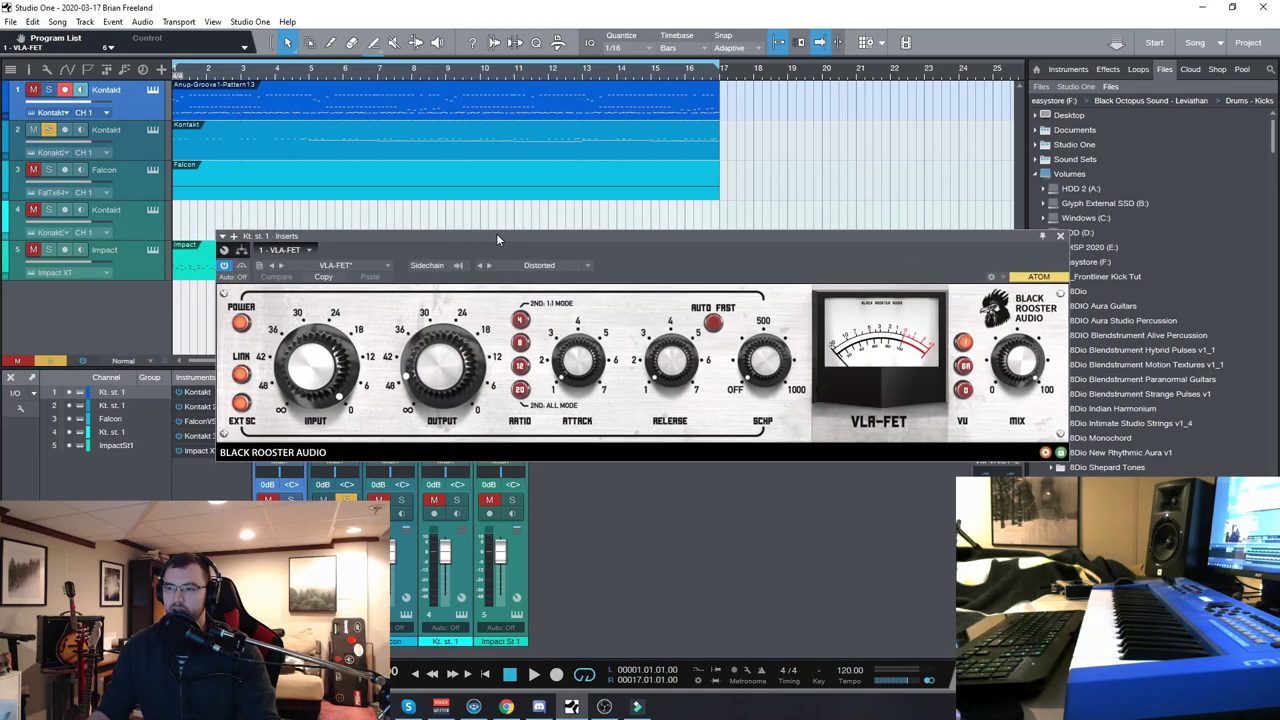
left_click(245, 325)
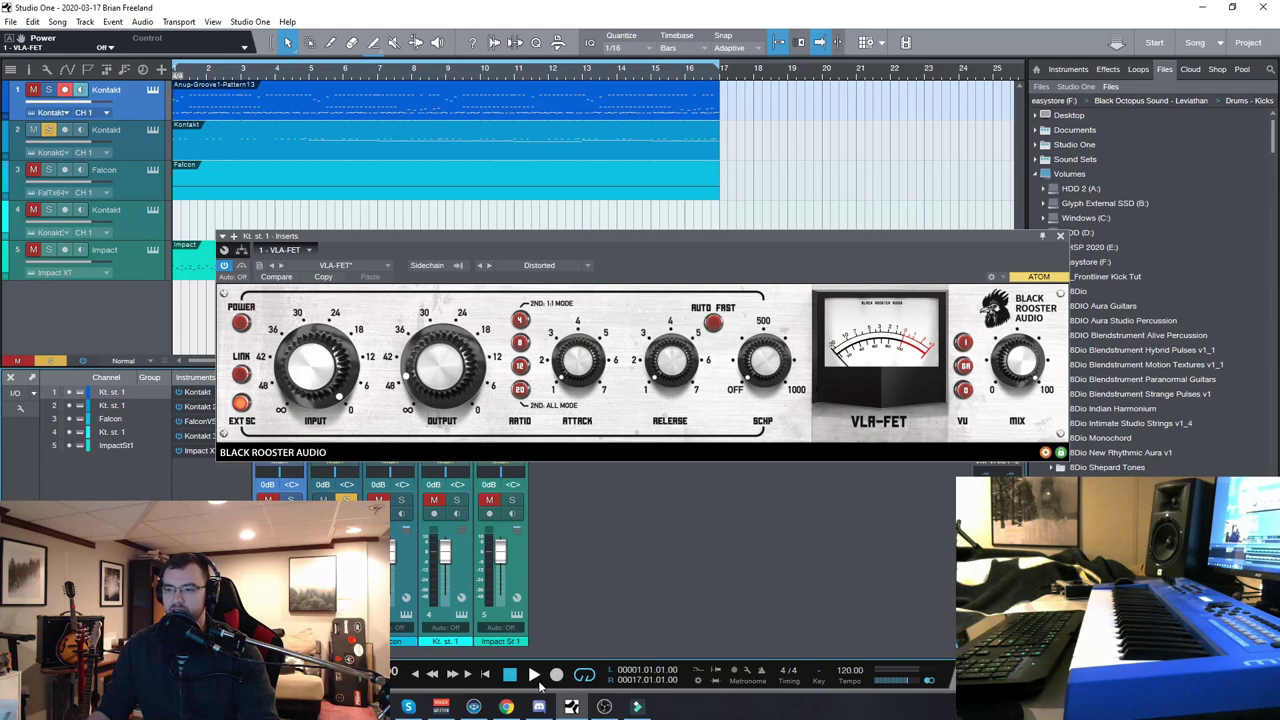
left_click(536, 679)
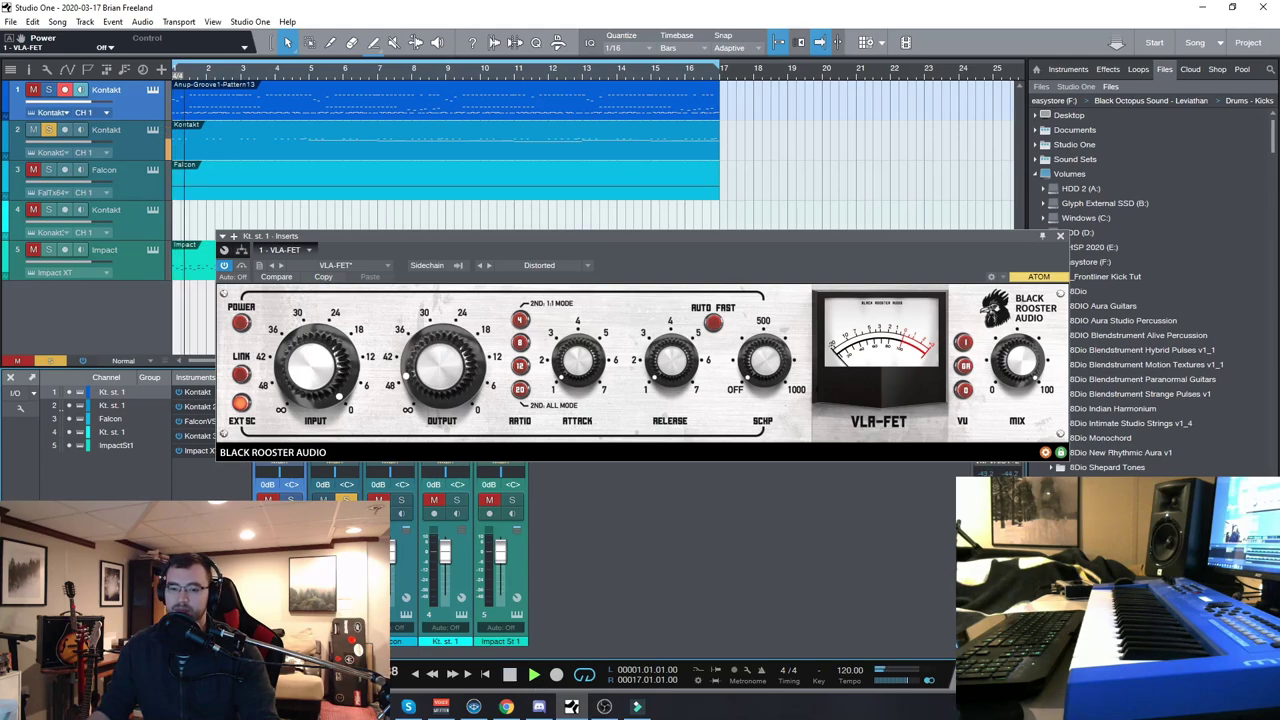
left_click_drag(606, 233, 598, 219)
Replay the second Kontakt track from bar 5 with the VLA-FET's power on and the Distorted program, then stop playback.
left_click(299, 76)
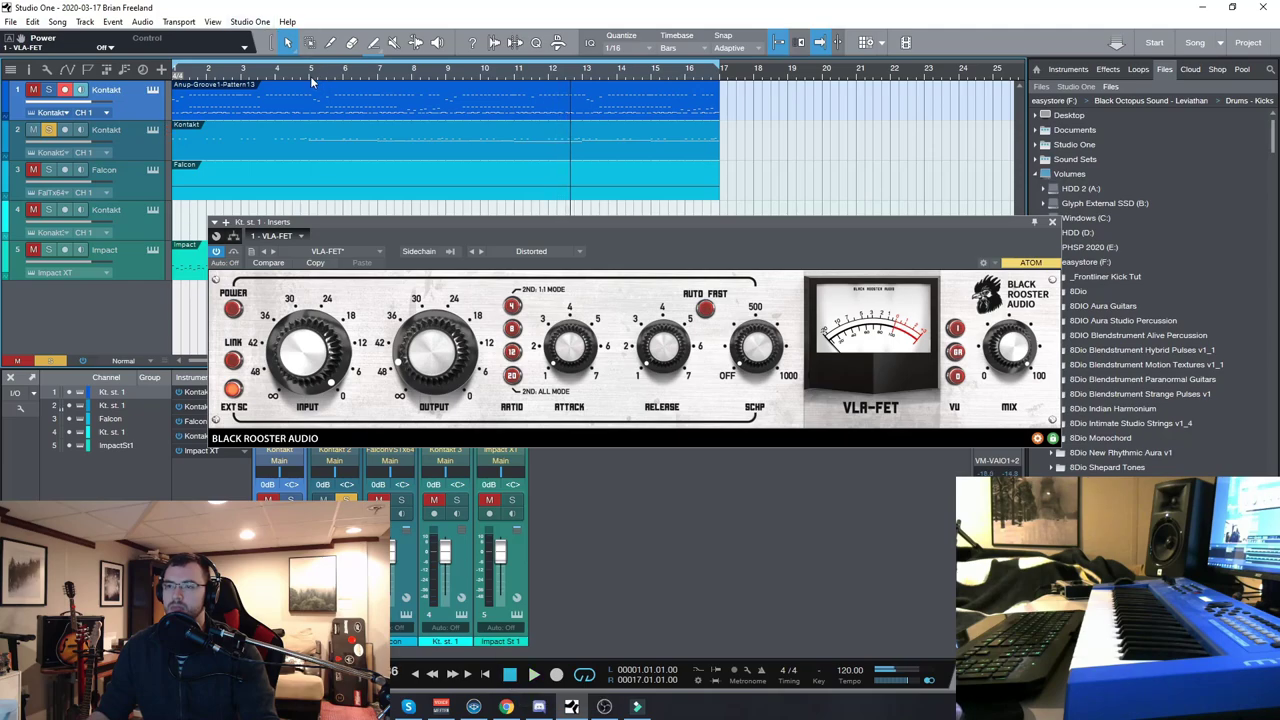
left_click(232, 307)
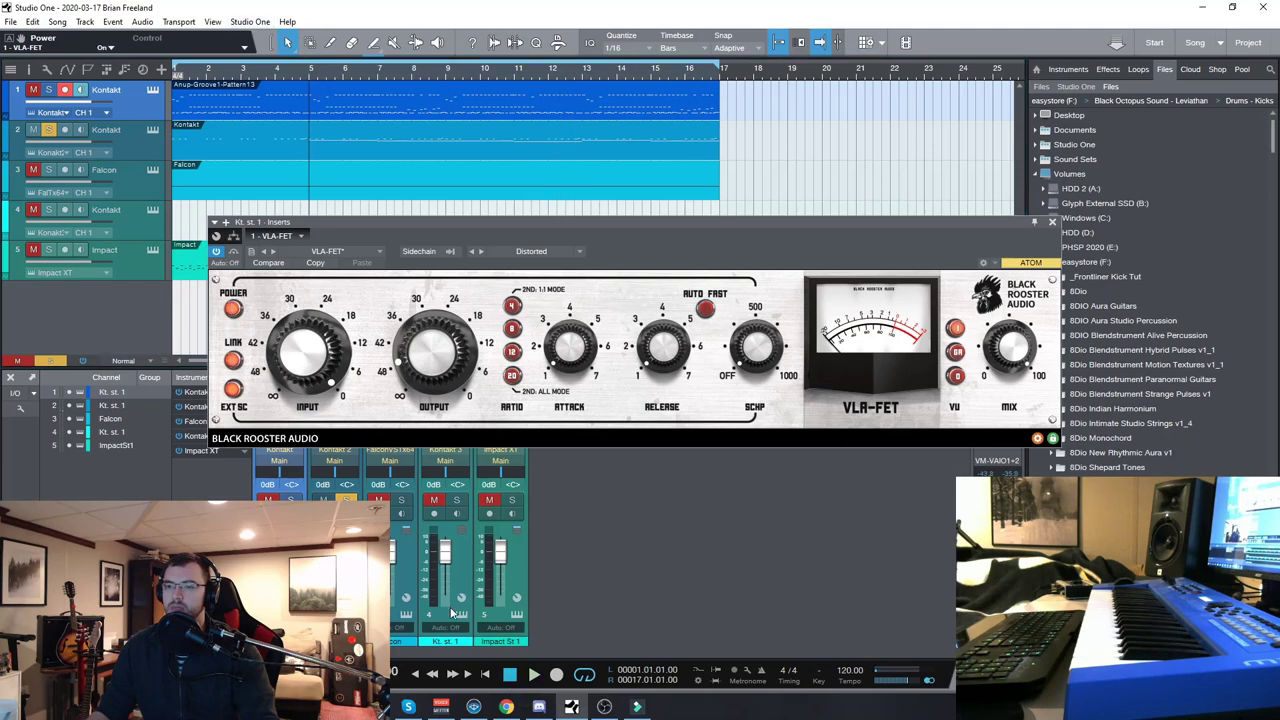
left_click(533, 676)
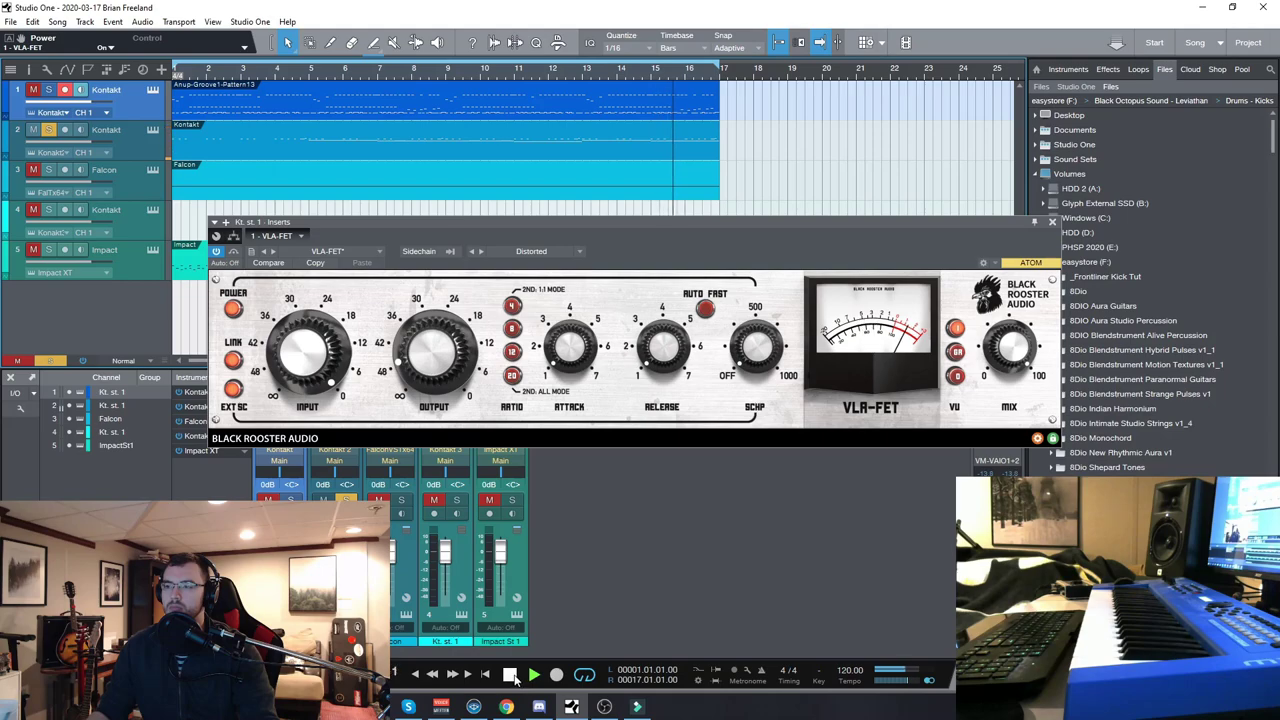
left_click(510, 675)
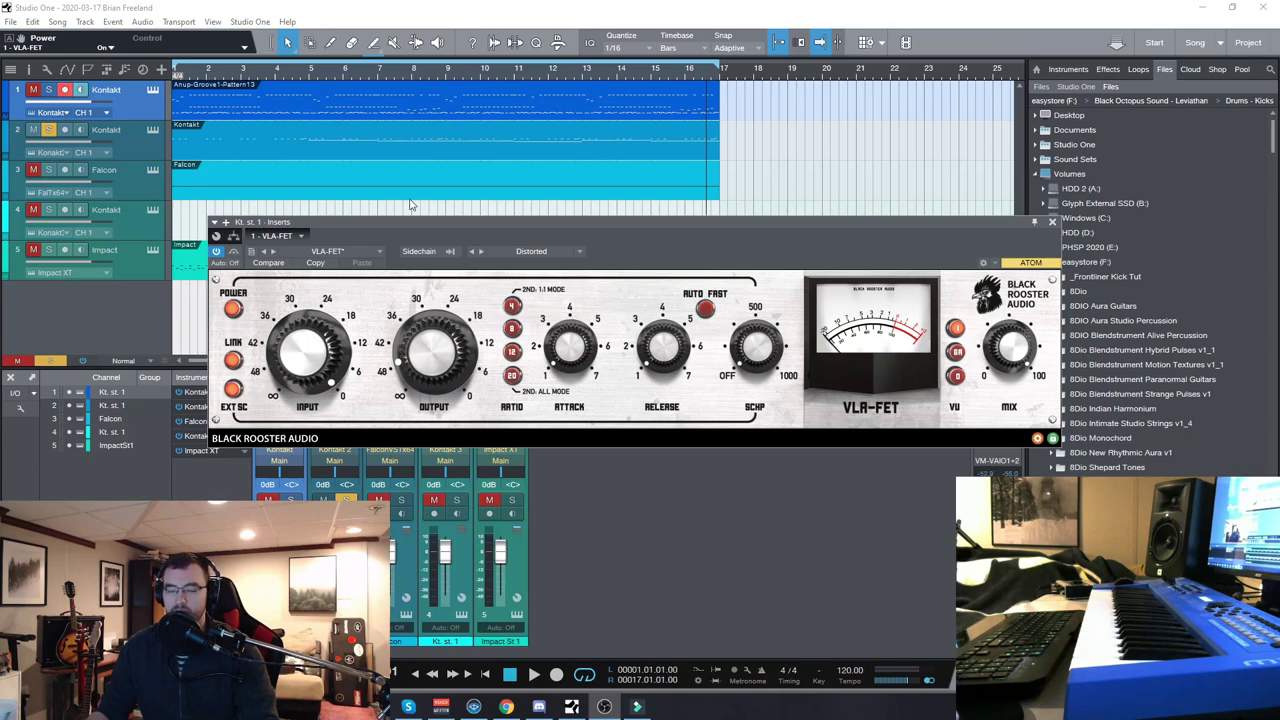
left_click_drag(474, 221, 463, 226)
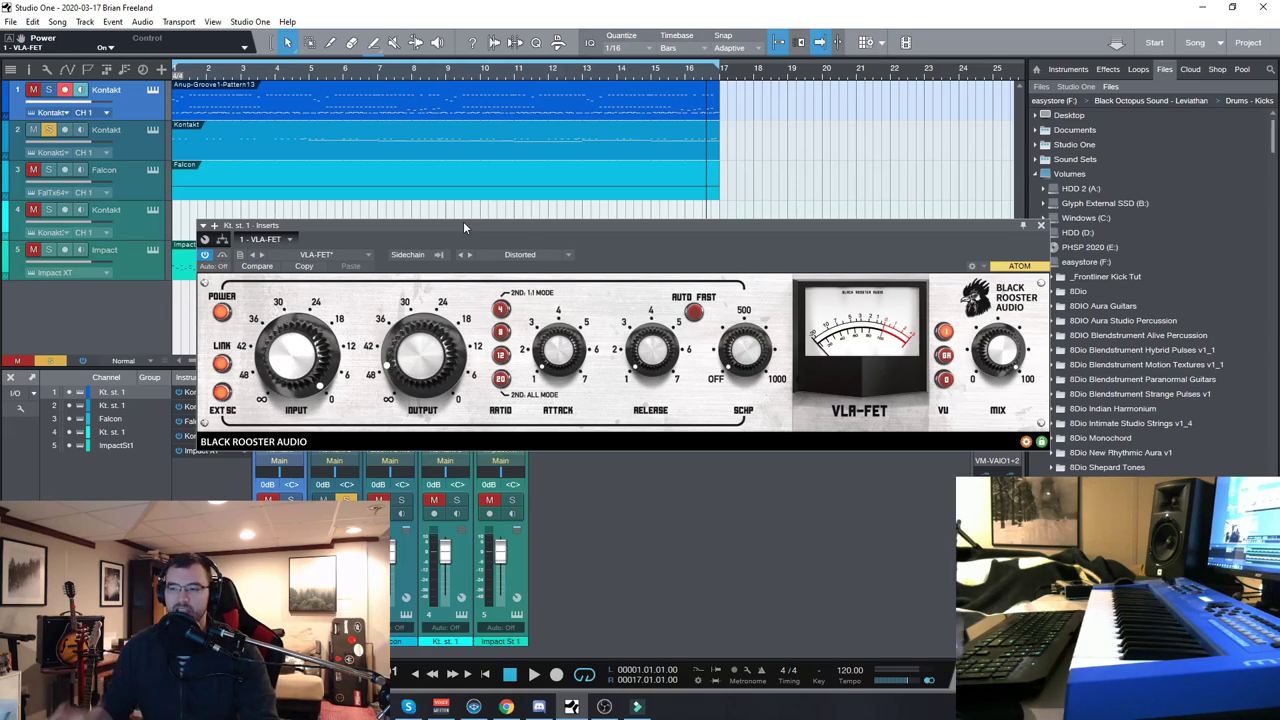
Close the VLA-FET window, solo the Impact track instead of the second Kontakt track, and return playback to the start.
left_click(1043, 226)
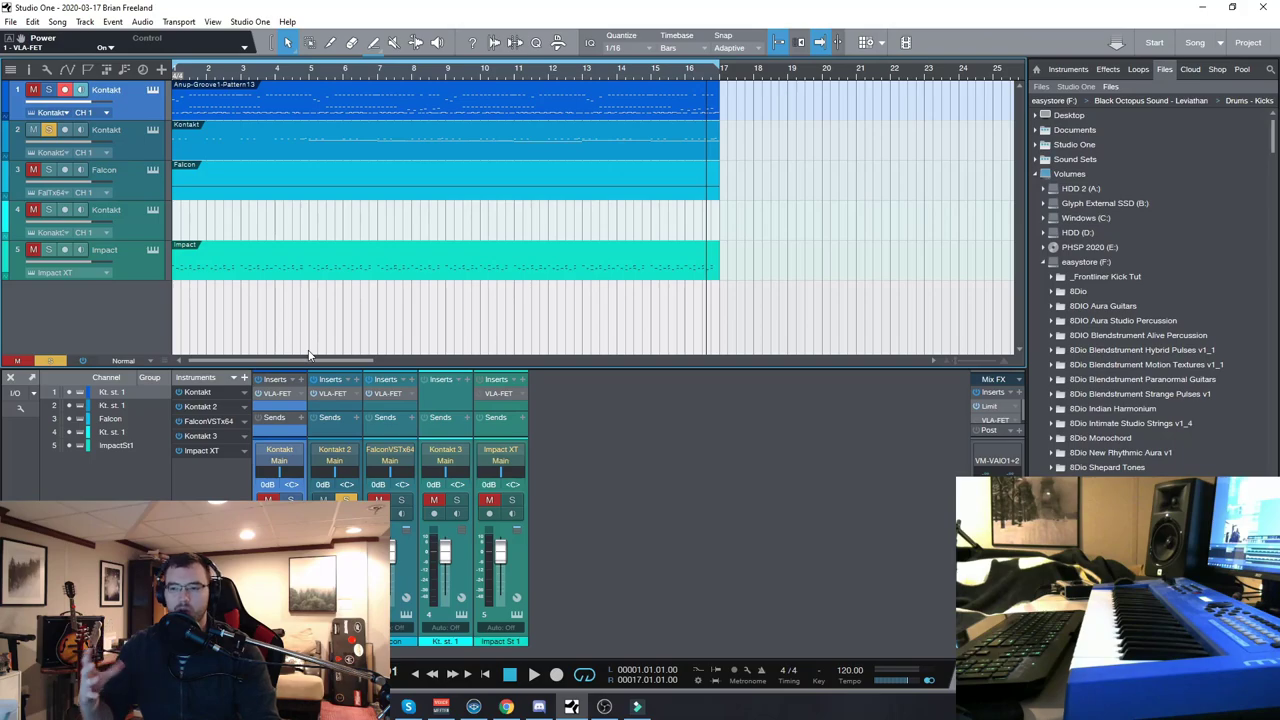
left_click(48, 249)
left_click(47, 131)
left_click(416, 675)
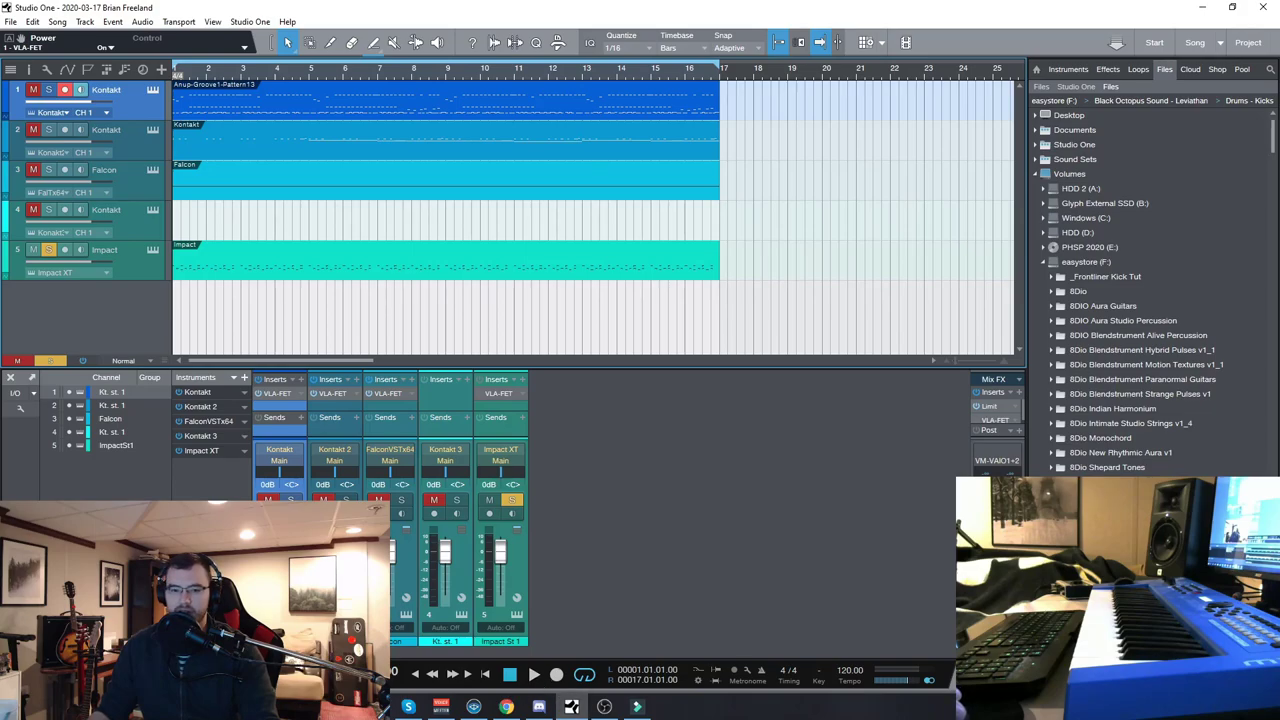
Play the Impact track, open its VLA-FET, and switch the compressor to the Drumroom program.
left_click(534, 675)
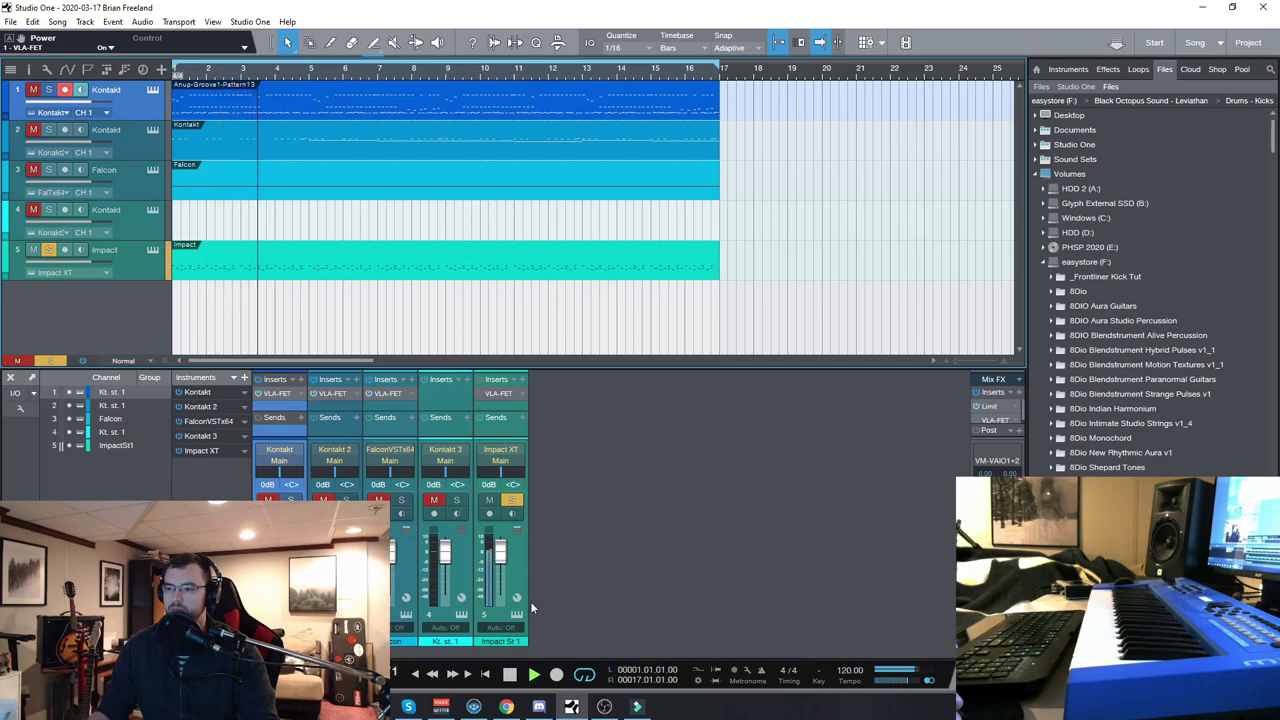
left_click(494, 393)
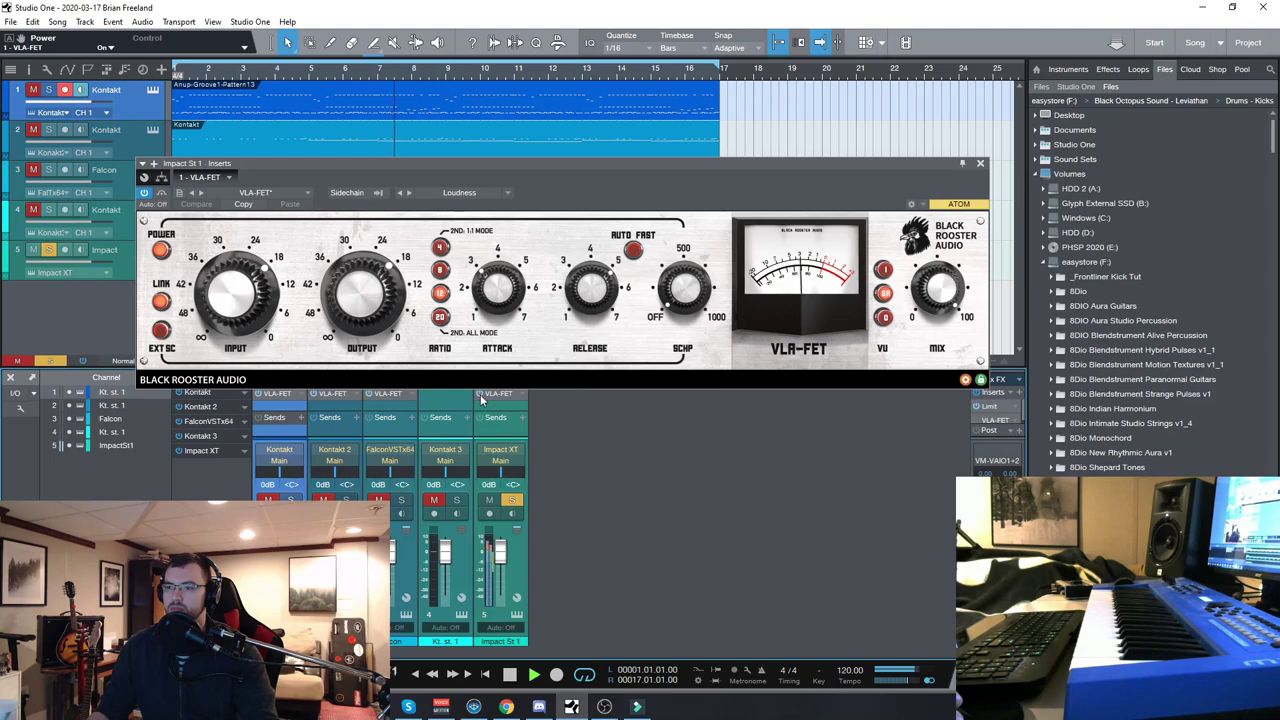
left_click(508, 193)
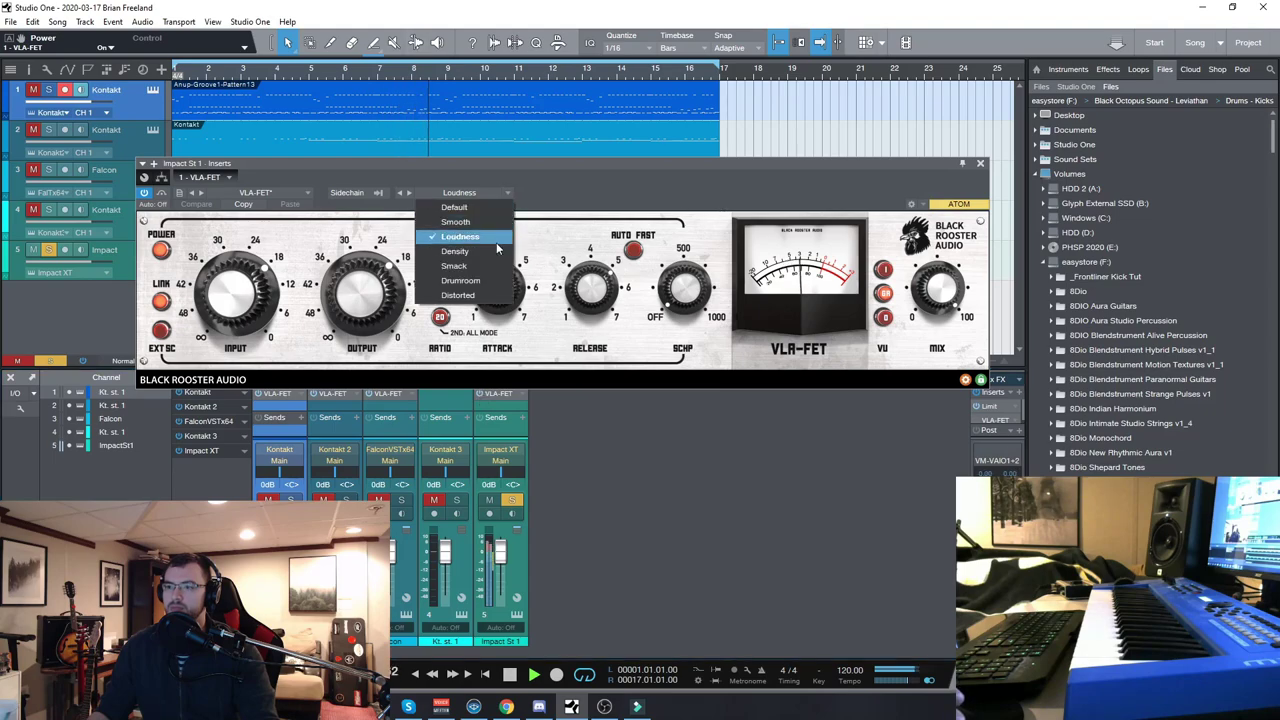
left_click(461, 280)
left_click(539, 164)
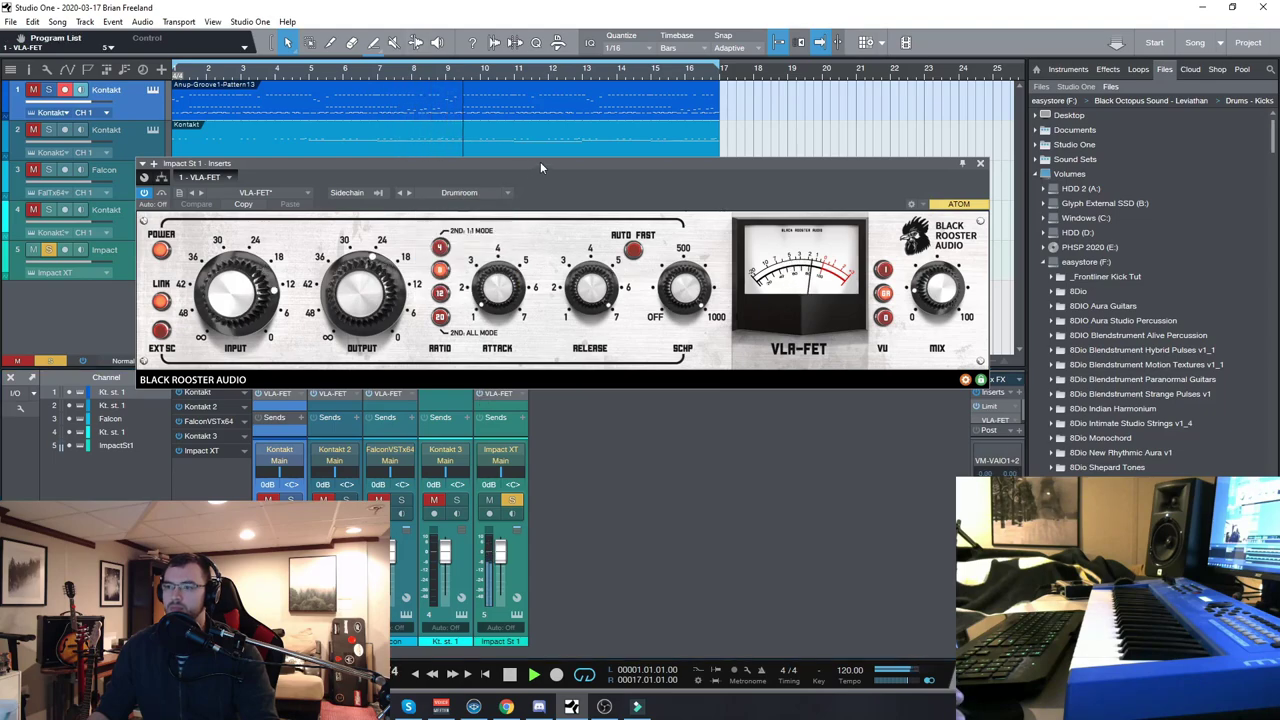
Replay the Impact track from the start and switch its VLA-FET to the Smack program.
left_click(516, 677)
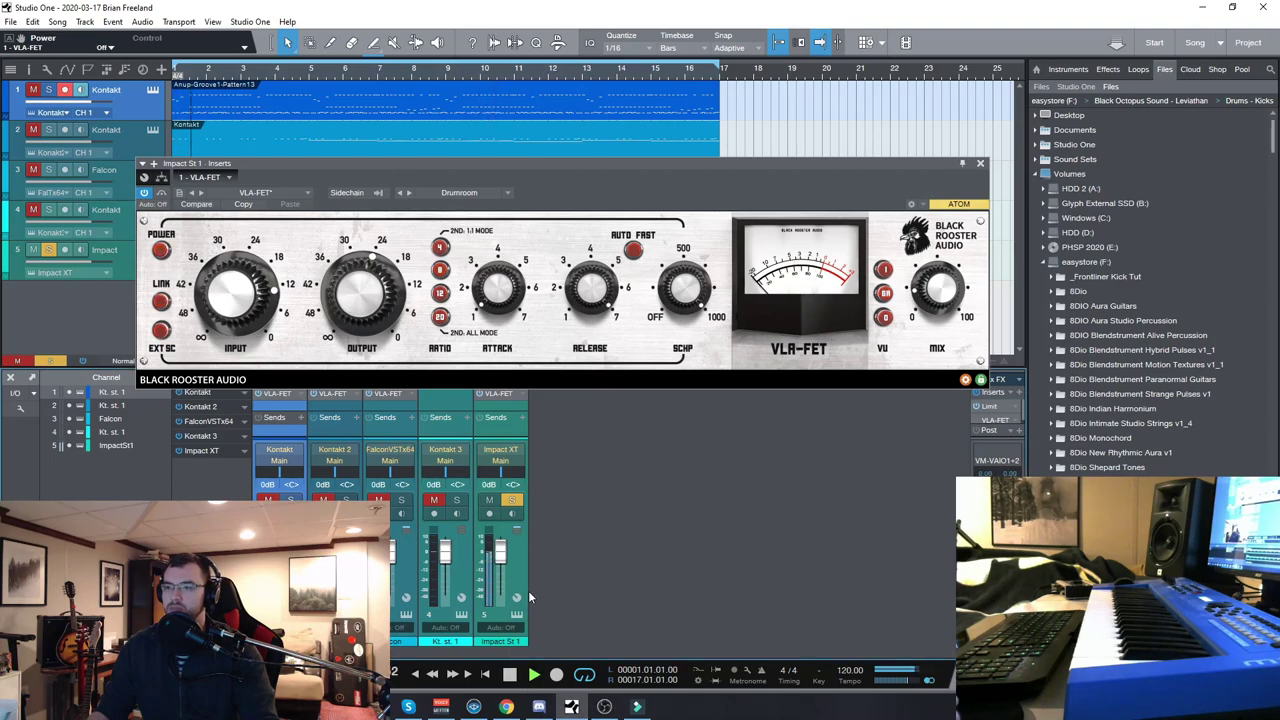
left_click(508, 193)
left_click(490, 265)
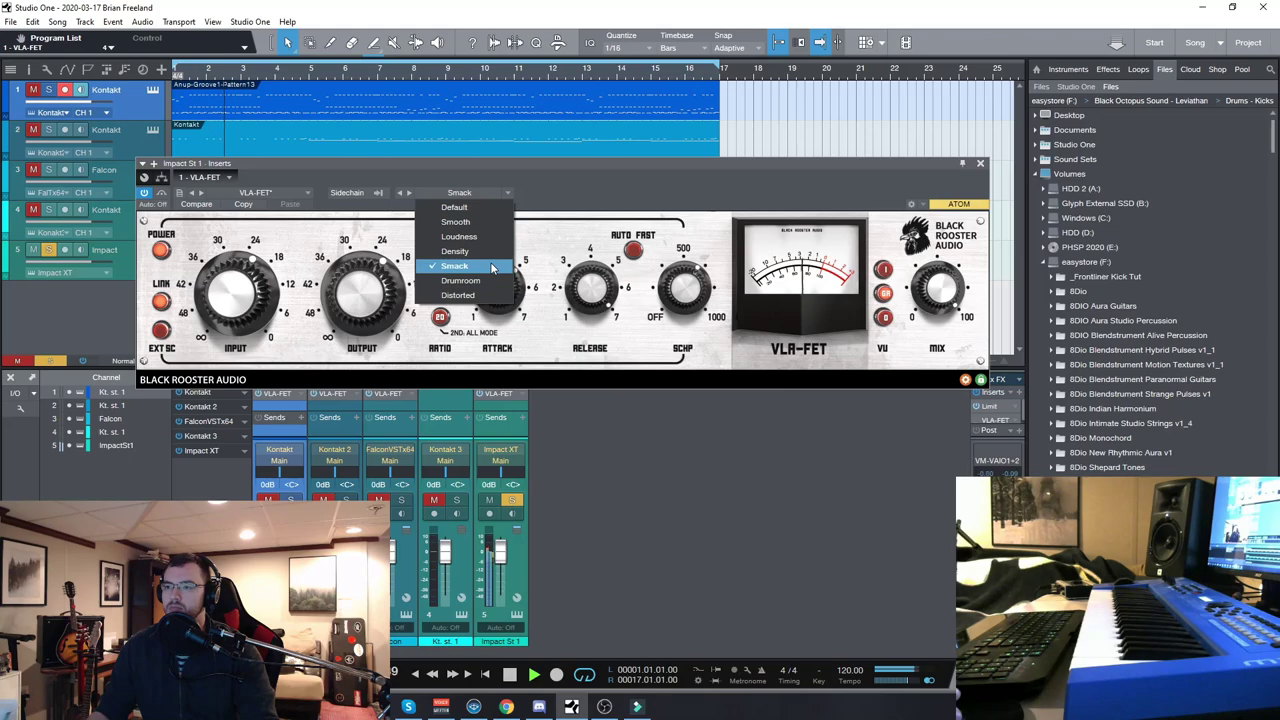
left_click(510, 165)
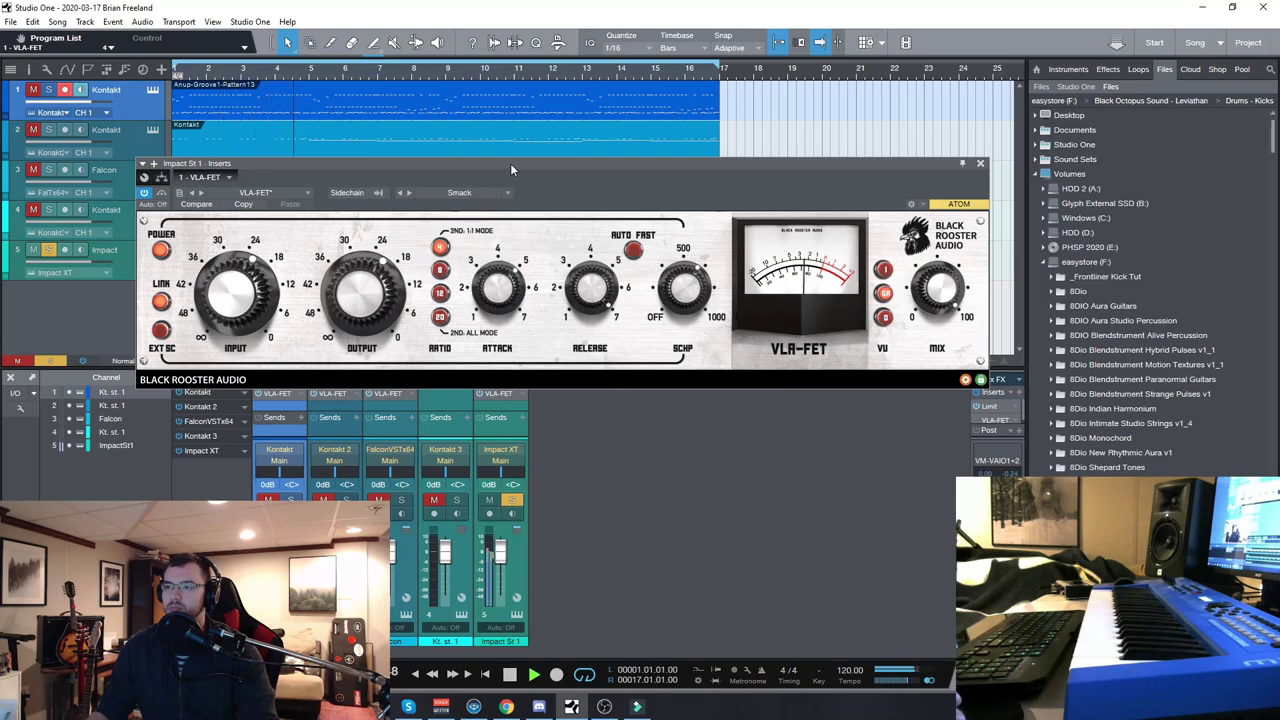
Compare the Impact track with the VLA-FET's power off and back on, then stop playback.
left_click(161, 251)
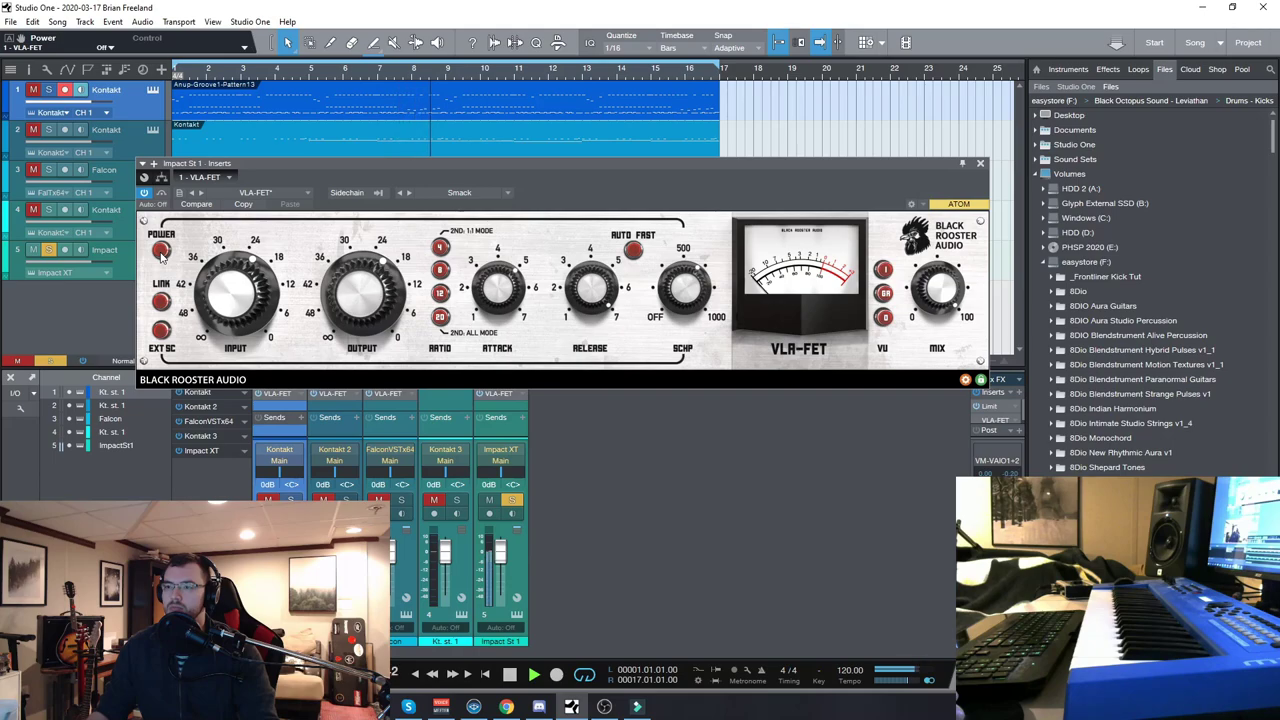
left_click(161, 251)
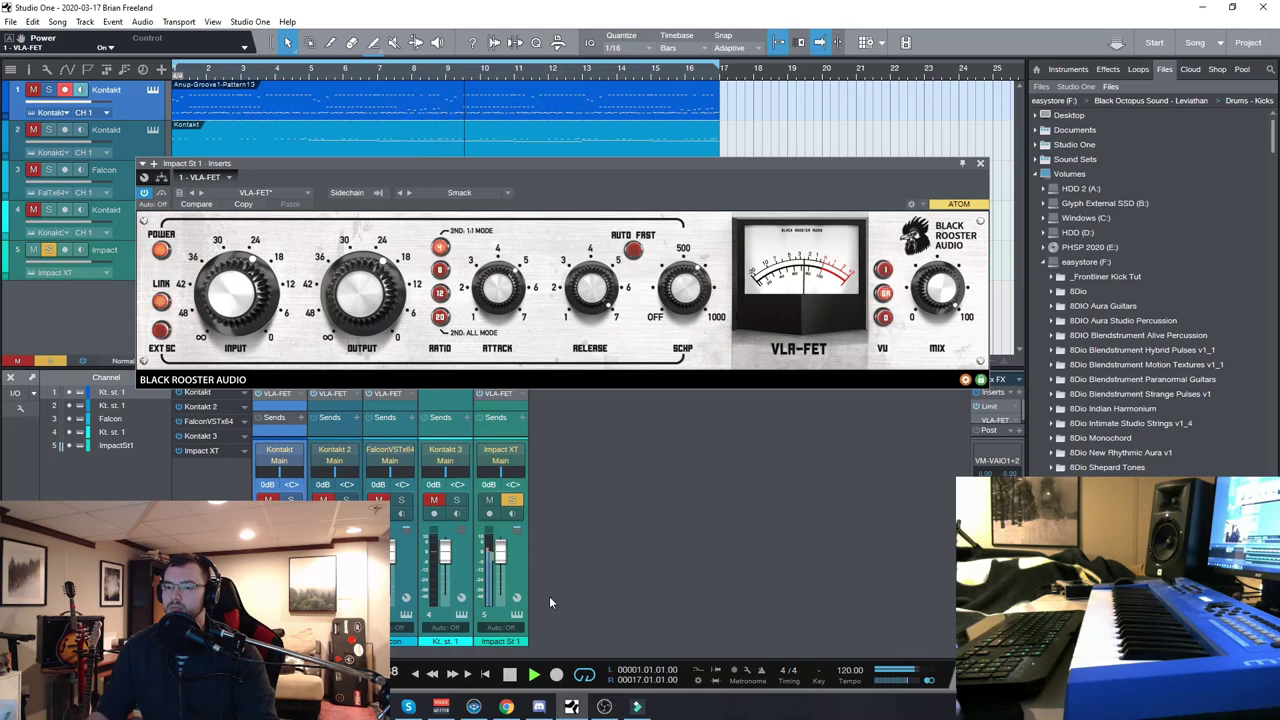
left_click(510, 677)
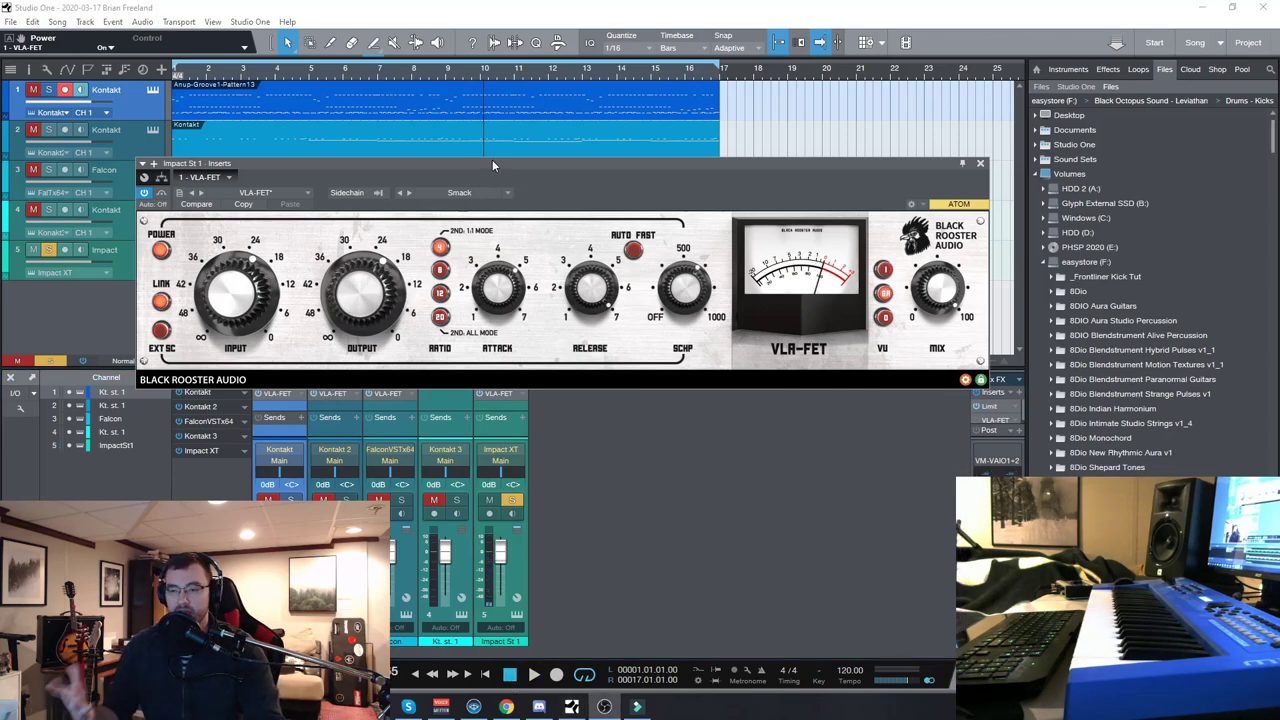
Close the VLA-FET window, select the Impact track, and view its Impact XT instrument before closing it.
left_click_drag(489, 163, 494, 176)
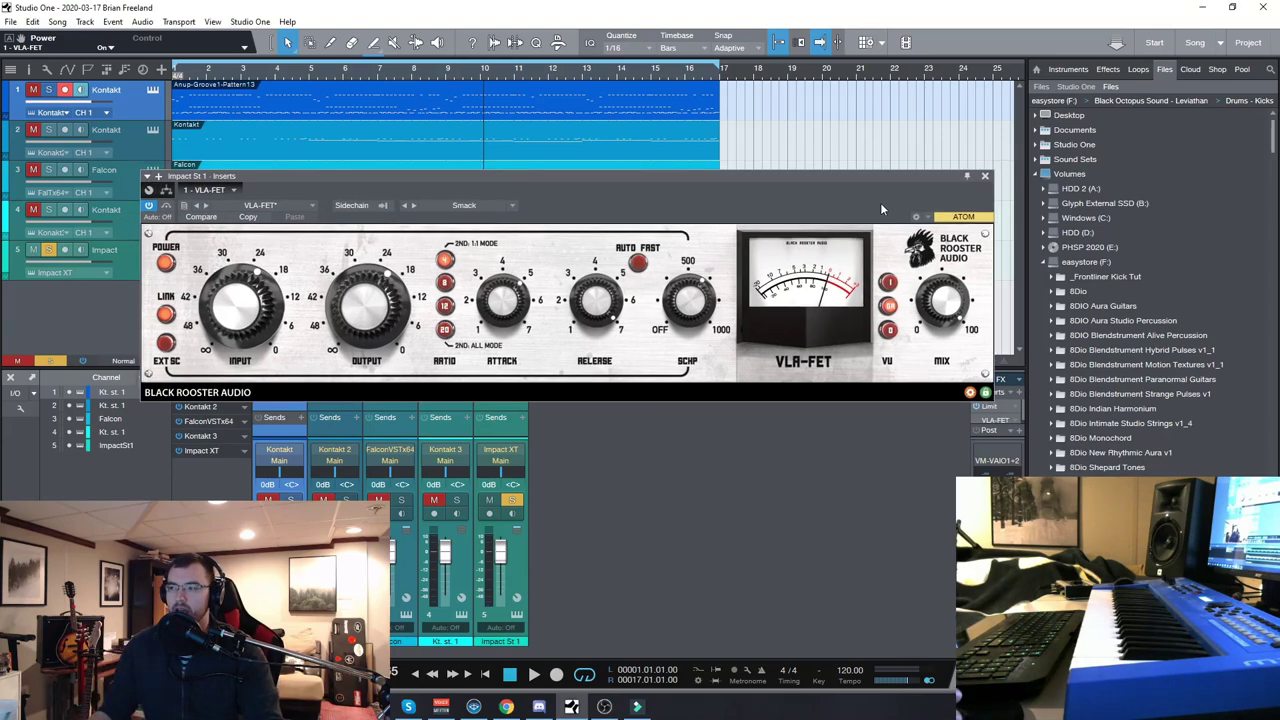
left_click(985, 176)
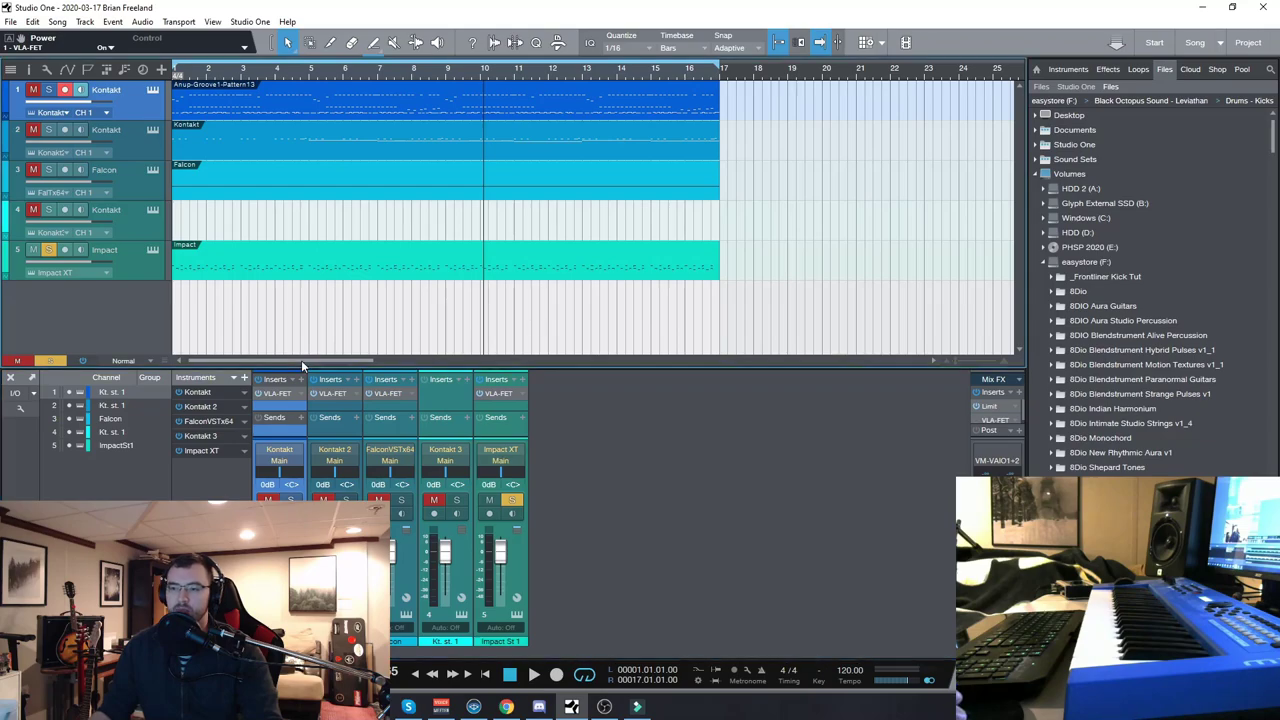
left_click(130, 247)
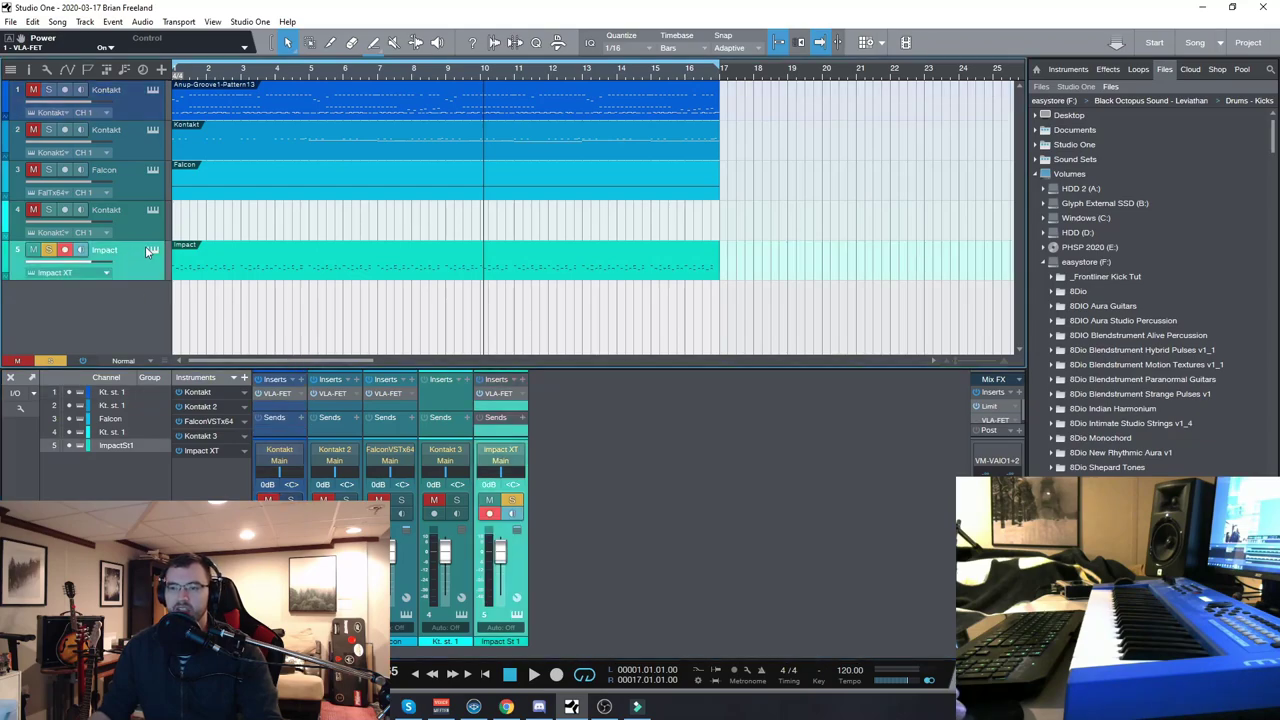
left_click(153, 250)
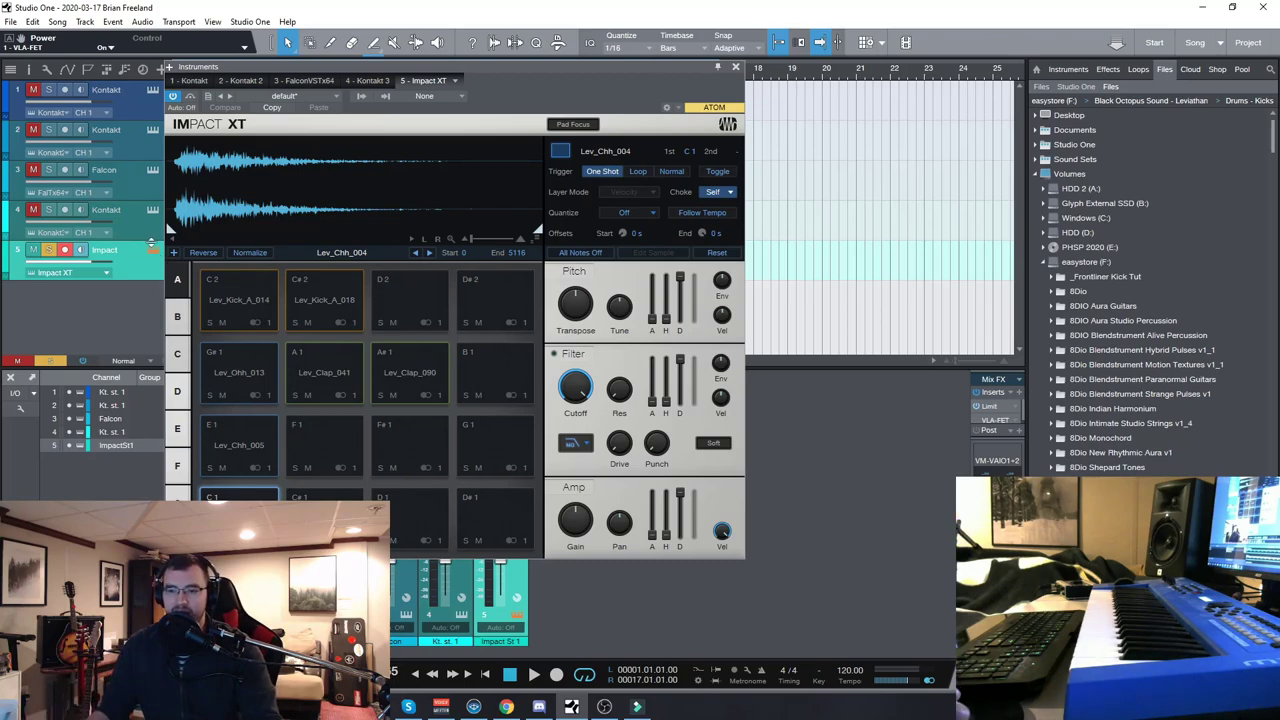
left_click(735, 68)
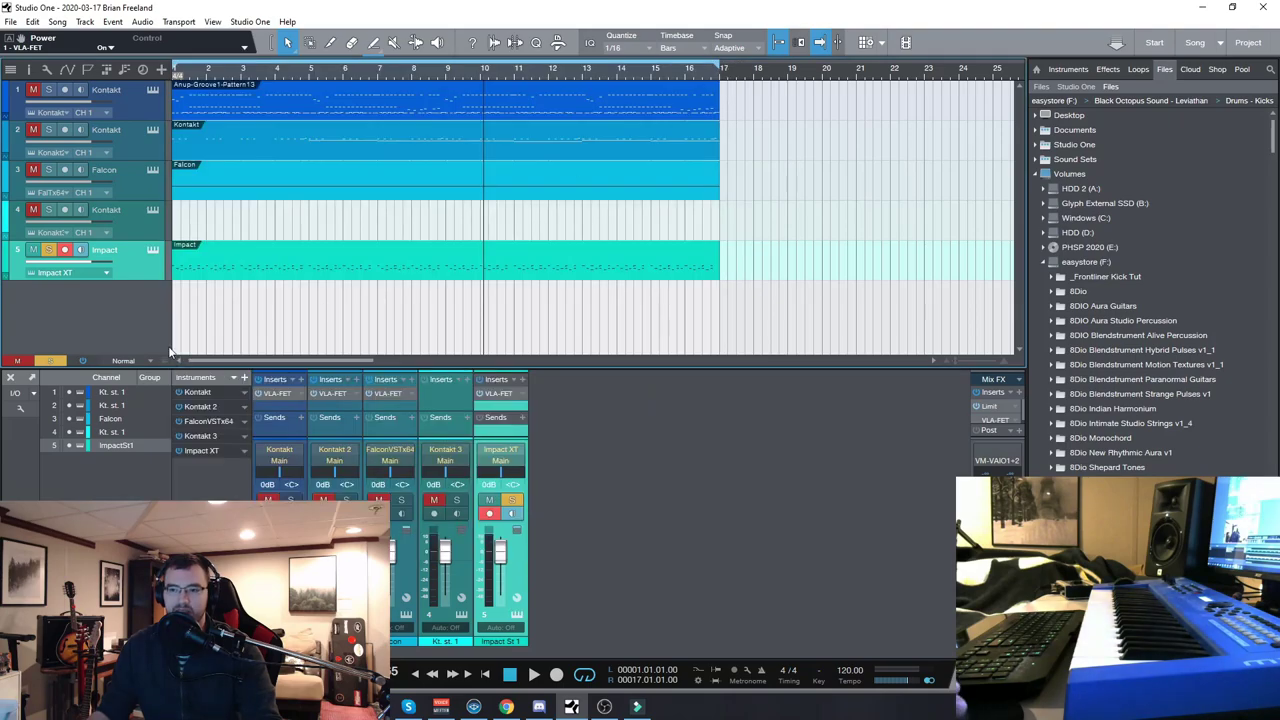
Solo the Falcon track alongside the Impact track and select the second Kontakt track.
left_click(130, 186)
left_click(46, 172)
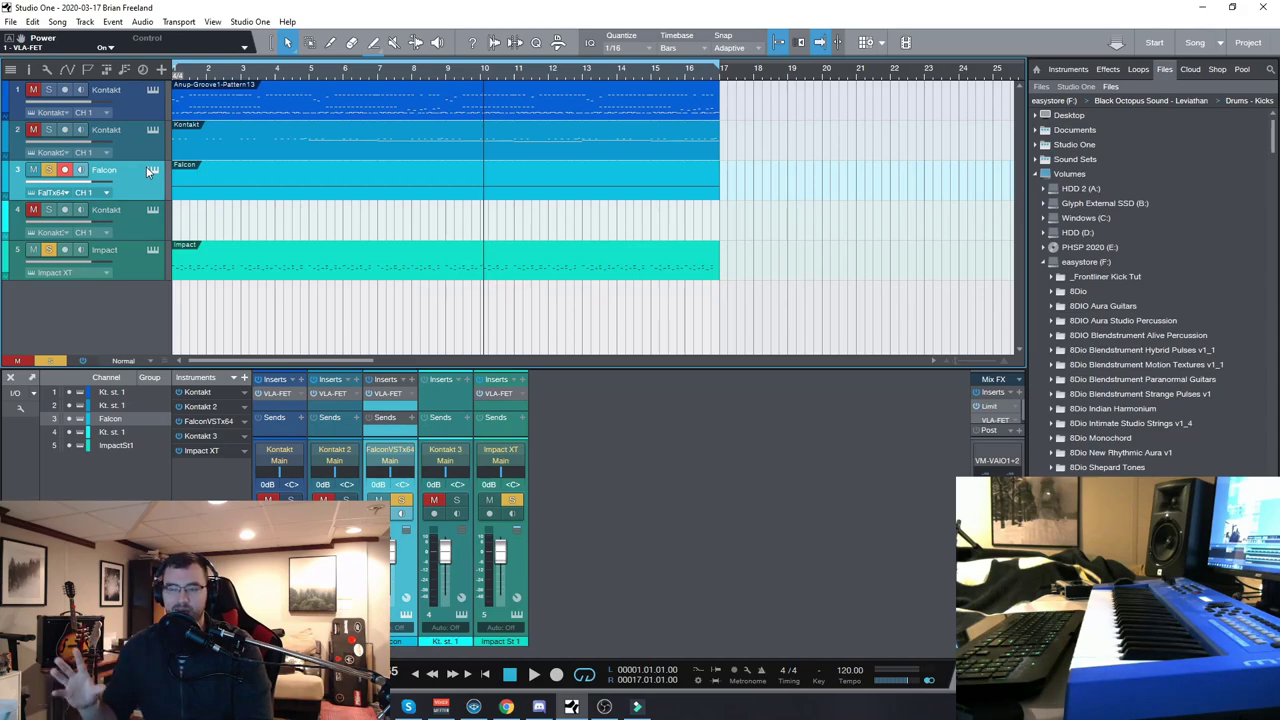
left_click(58, 136)
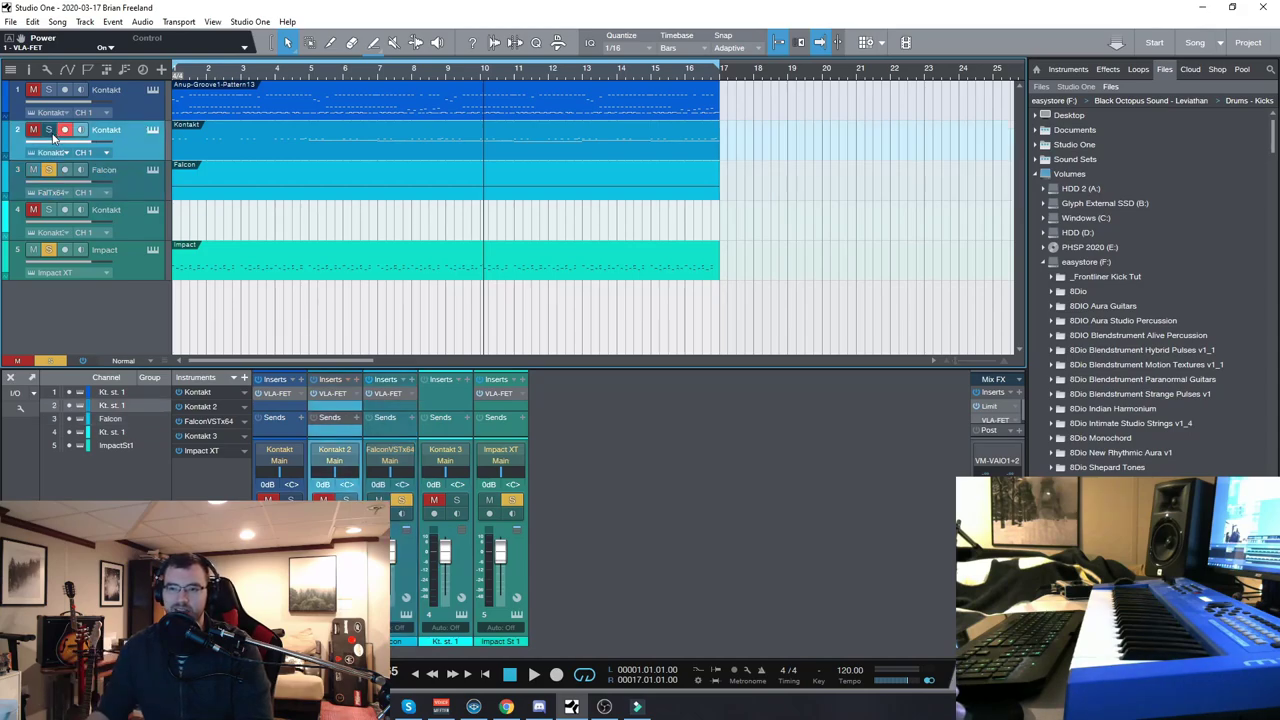